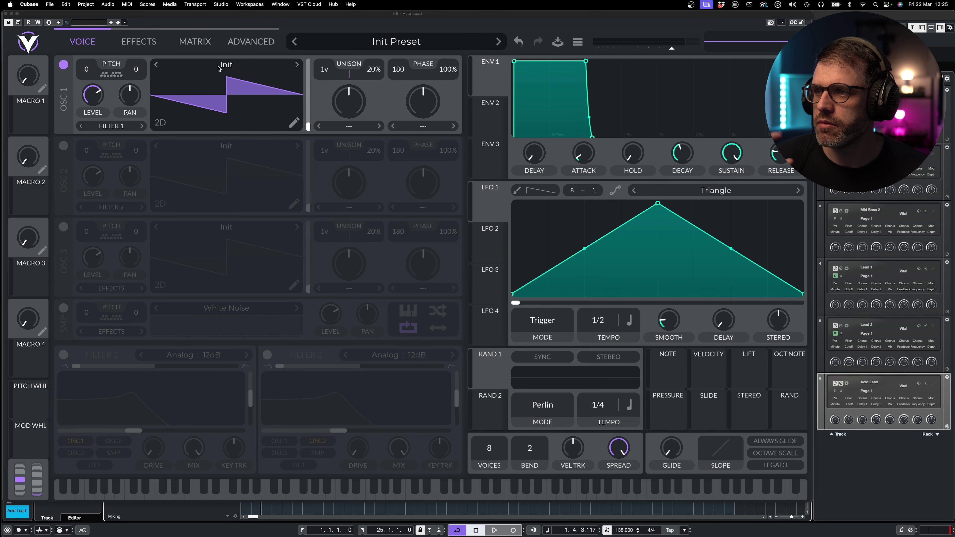
# Load the factory Pulse Width wavetable into Oscillator 1
pyautogui.click(221, 67)
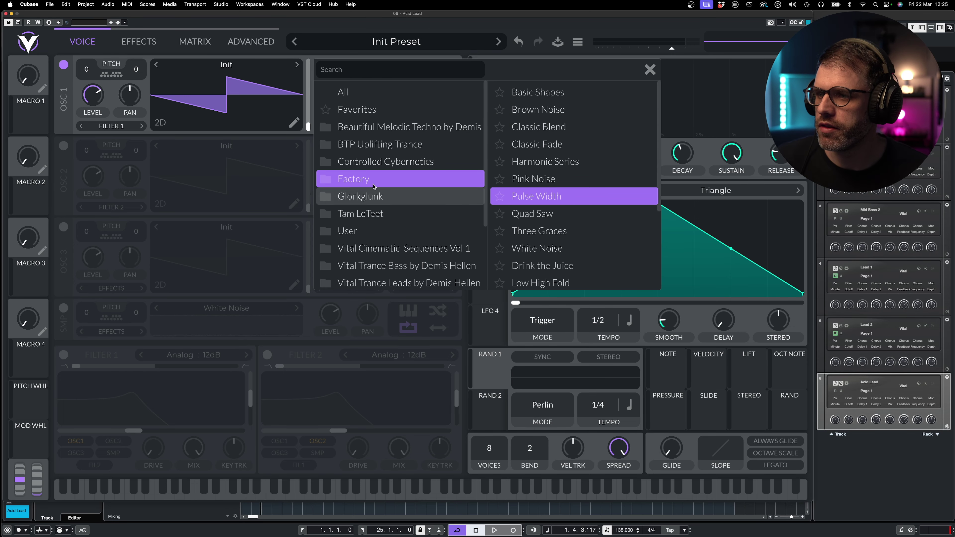
pyautogui.click(561, 201)
pyautogui.click(309, 169)
pyautogui.moveTo(309, 127)
pyautogui.mouseDown()
pyautogui.moveTo(312, 74)
pyautogui.moveTo(310, 128)
pyautogui.mouseUp()
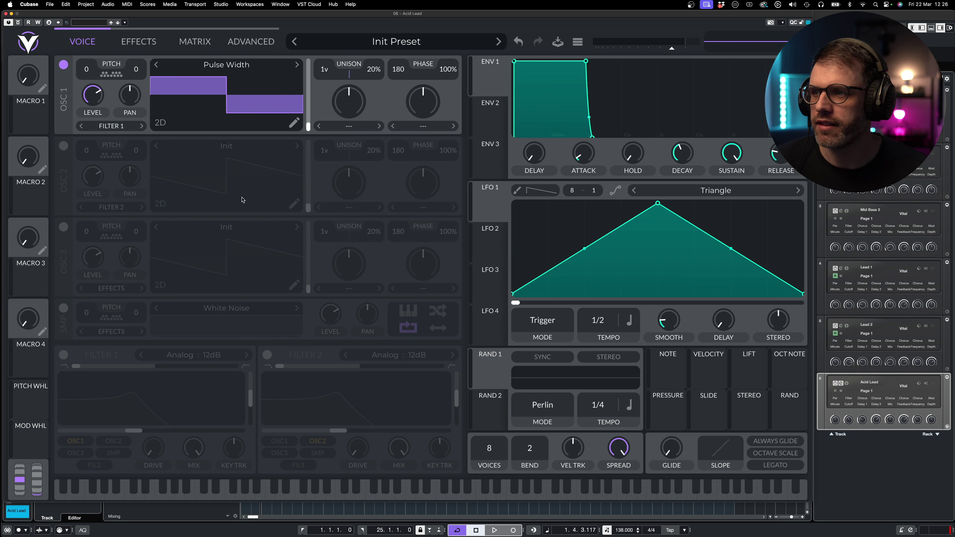
# Enable Oscillator 2 with its Init saw wave and route it to Filter 1
pyautogui.click(63, 146)
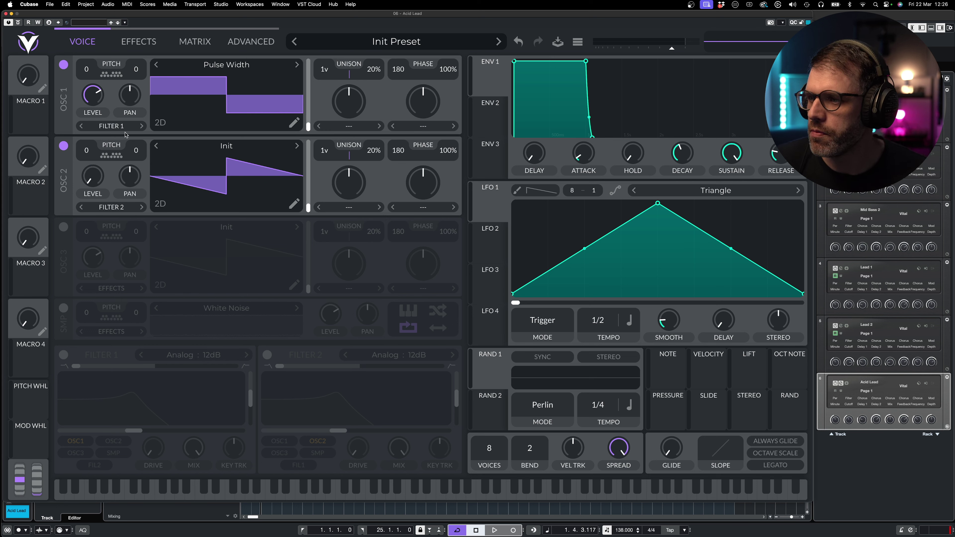
pyautogui.click(113, 208)
pyautogui.click(119, 220)
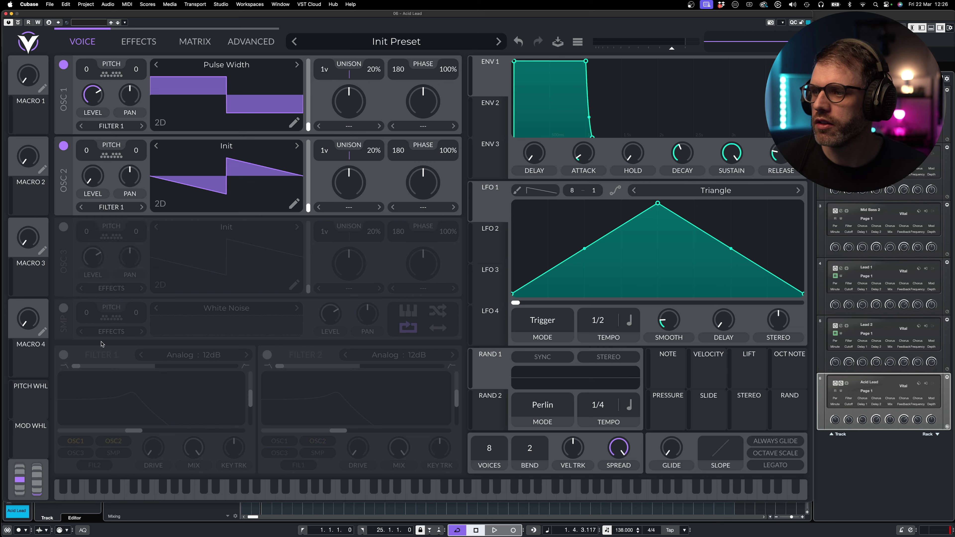
# Enable Filter 1, blend it fully to high-pass, and raise its cutoff slightly
pyautogui.click(63, 355)
pyautogui.moveTo(86, 367); pyautogui.dragTo(252, 428)
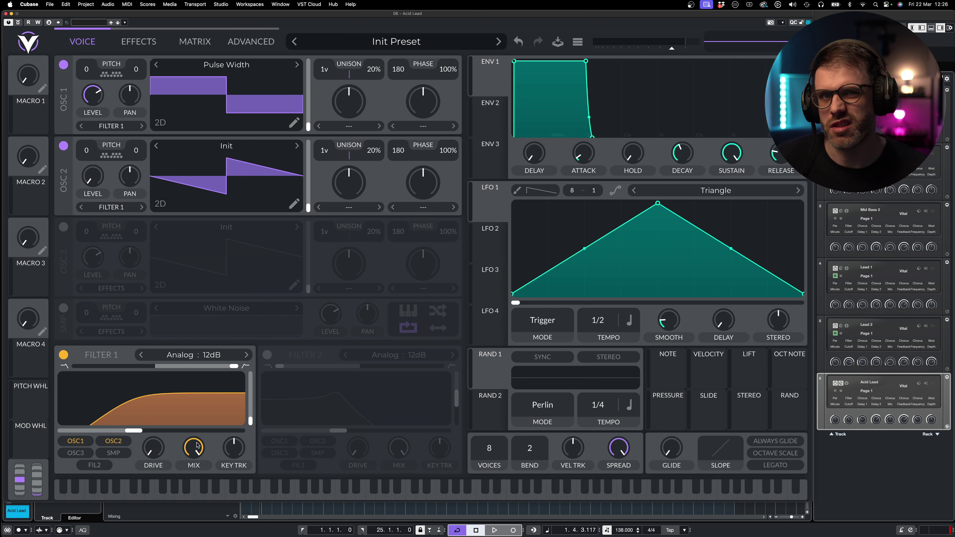
pyautogui.moveTo(134, 430); pyautogui.dragTo(154, 435)
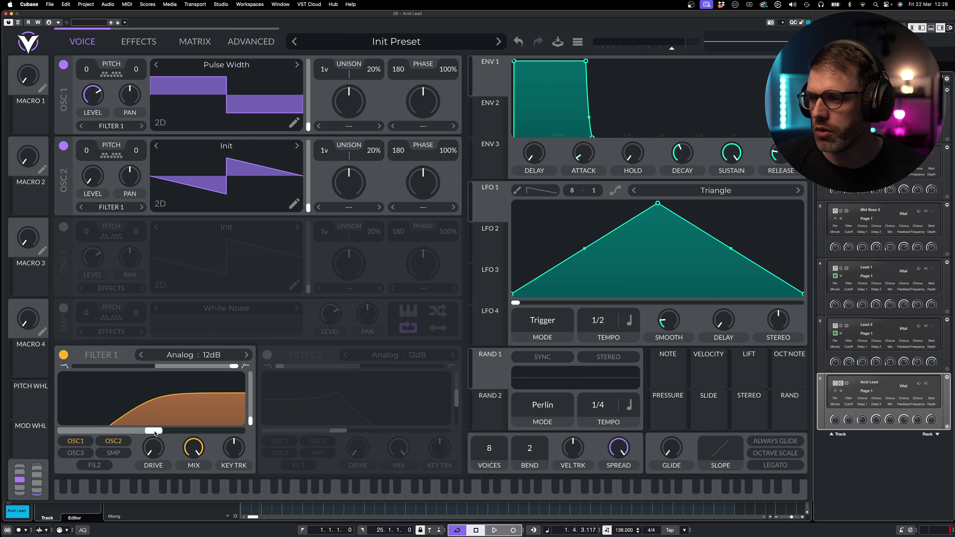
pyautogui.moveTo(155, 431); pyautogui.dragTo(156, 432)
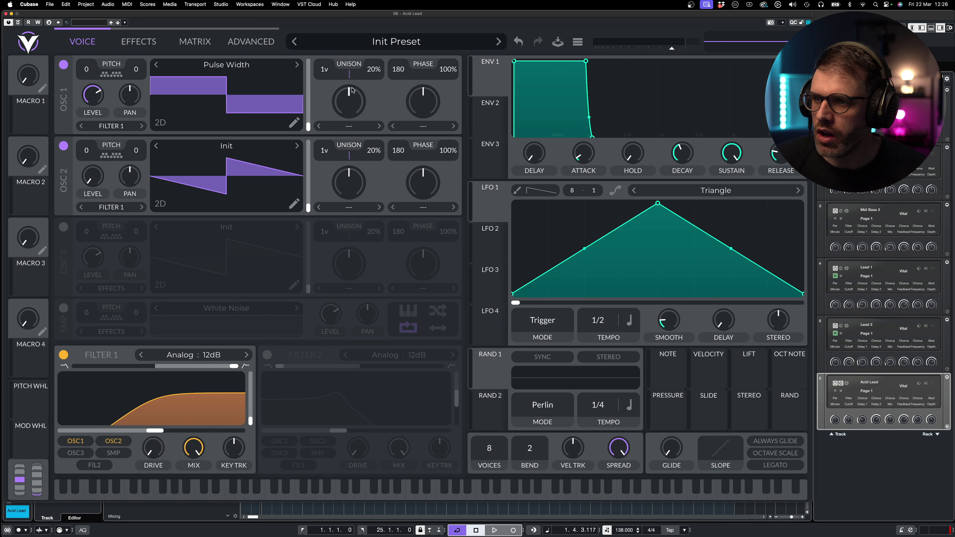
# Set Oscillators 1 and 2 to 8 unison voices each with 0% detune
pyautogui.moveTo(327, 70); pyautogui.dragTo(328, 67)
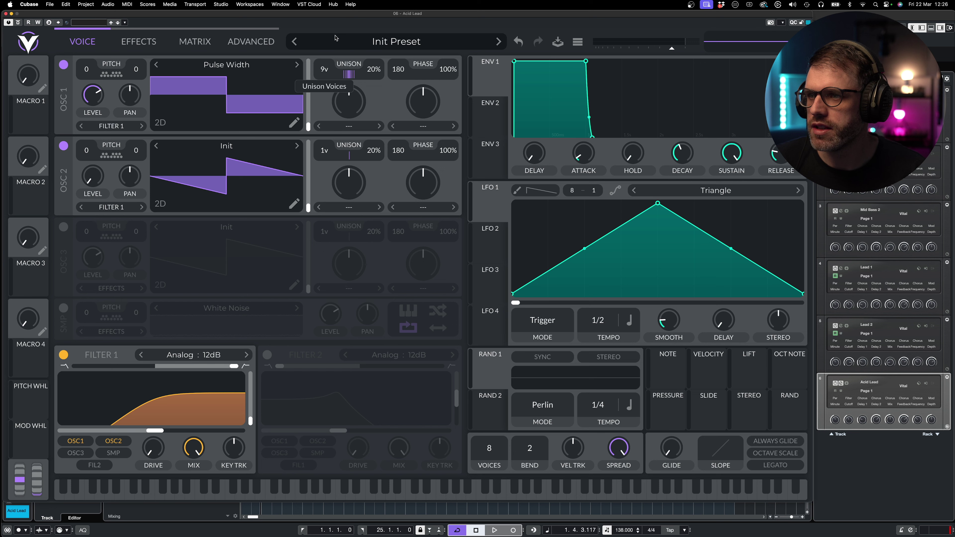
pyautogui.moveTo(331, 152); pyautogui.dragTo(343, 107)
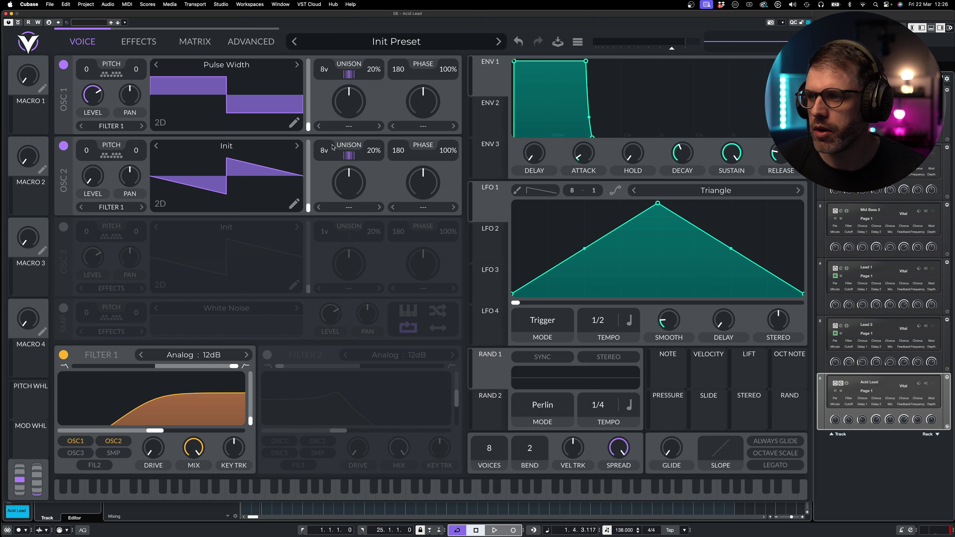
pyautogui.moveTo(371, 72); pyautogui.dragTo(375, 264)
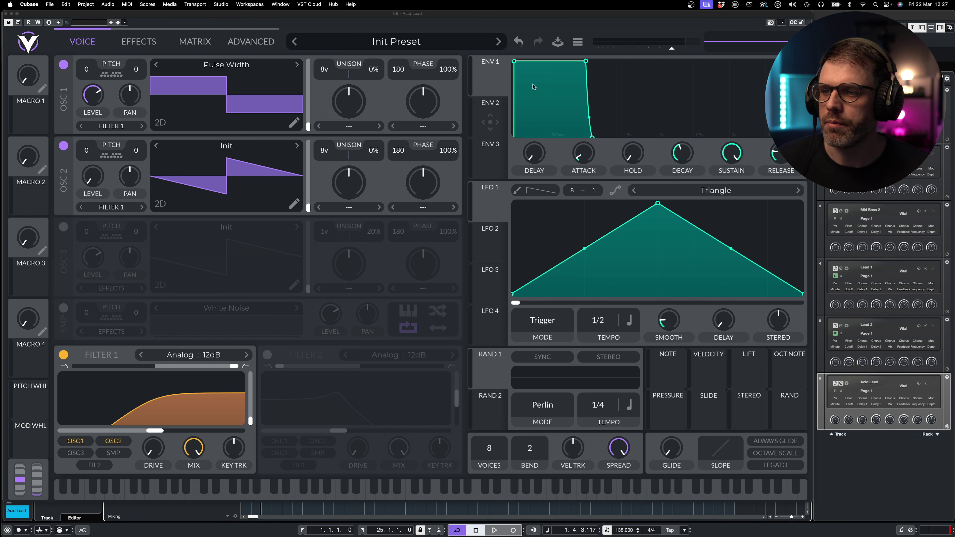
# Start playback and set the synth's master output volume slightly above its default level
pyautogui.click(671, 50)
pyautogui.press('space')
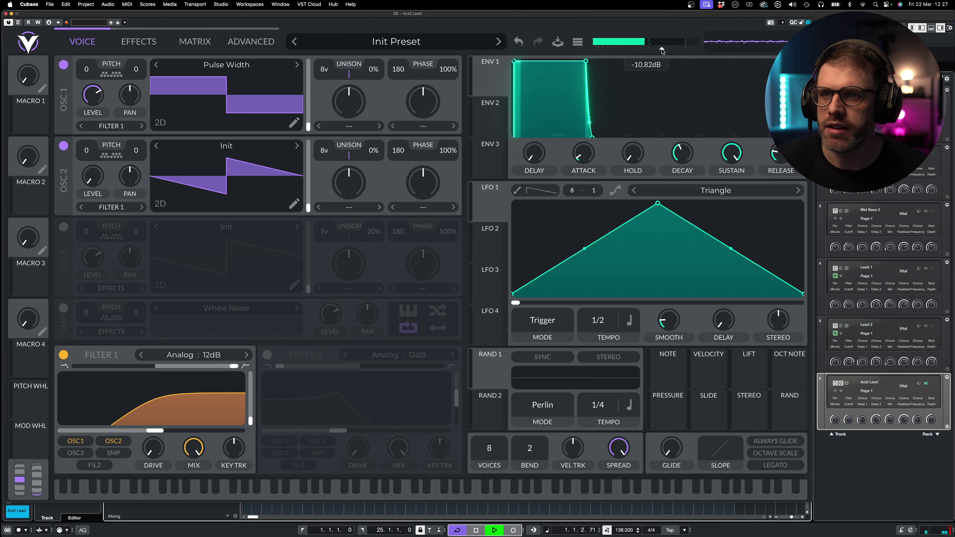
pyautogui.moveTo(663, 51); pyautogui.dragTo(677, 52)
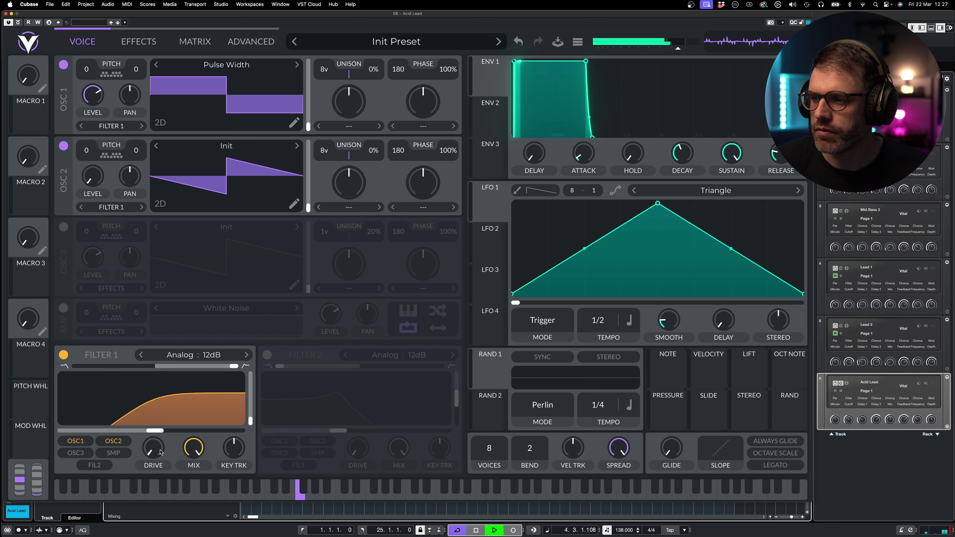
# Add some drive to Filter 1, raise its resonance to about 40%, nudge the cutoff up, and stop playback
pyautogui.moveTo(160, 452); pyautogui.dragTo(161, 433)
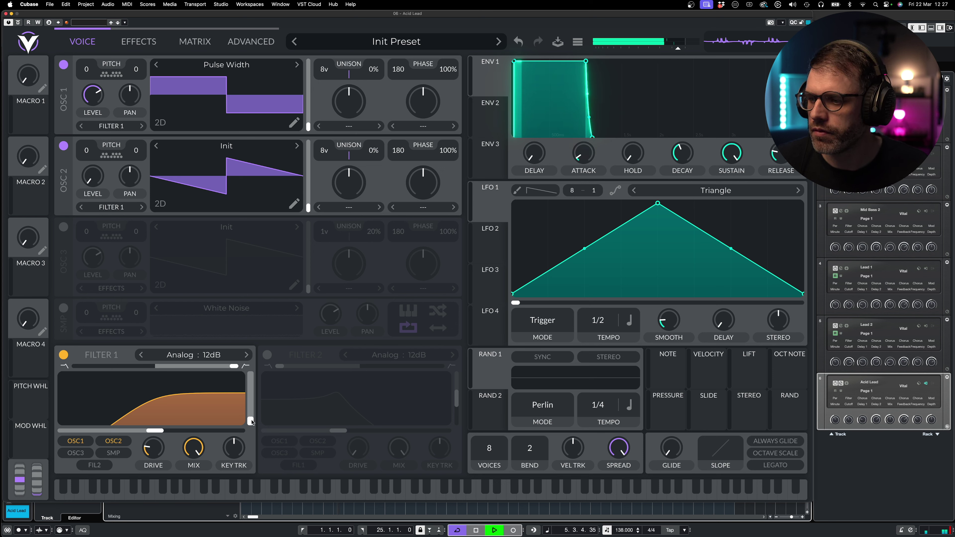
pyautogui.moveTo(252, 422); pyautogui.dragTo(258, 401)
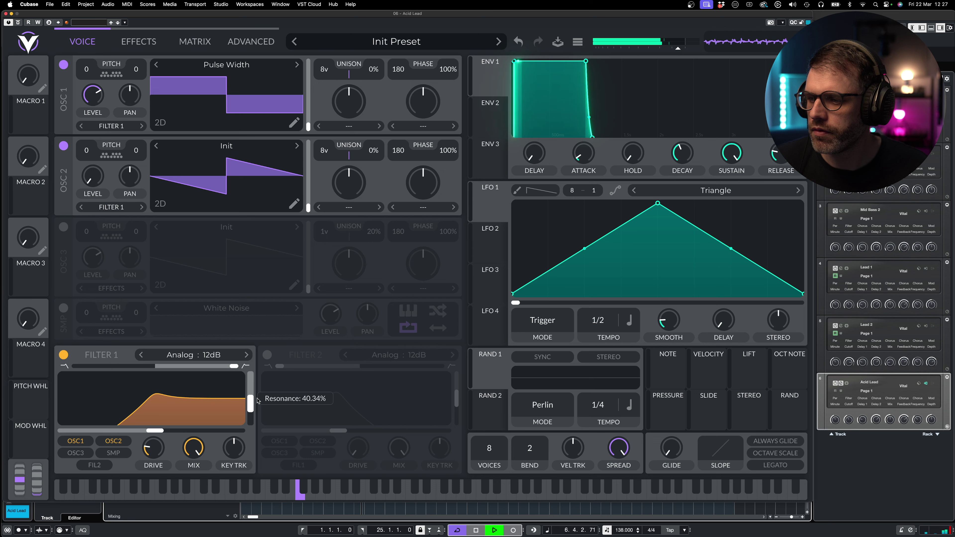
pyautogui.moveTo(155, 431); pyautogui.dragTo(156, 431)
pyautogui.press('space')
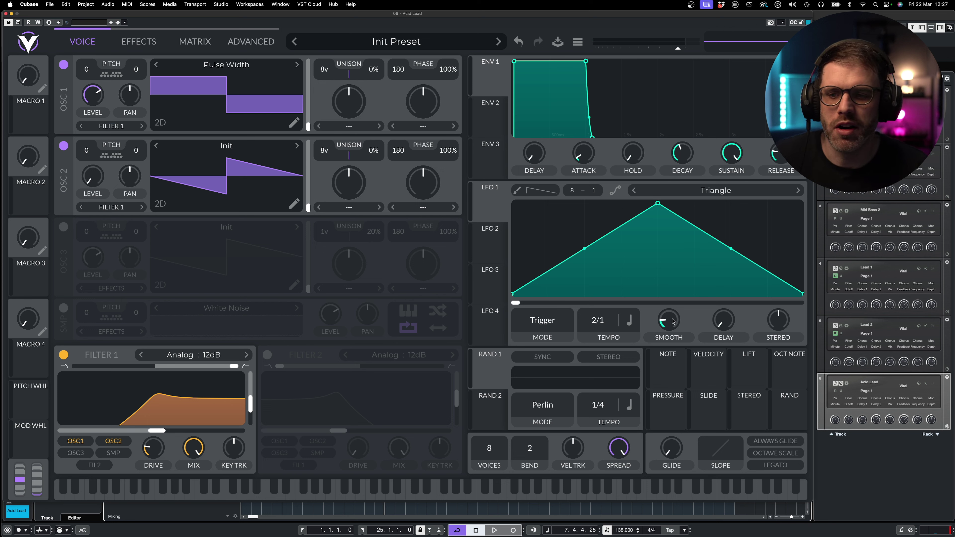
# Set LFO 1 to Sync mode at a 2/1 tempo with smoothing turned fully down
pyautogui.moveTo(671, 320); pyautogui.dragTo(670, 364)
pyautogui.click(542, 324)
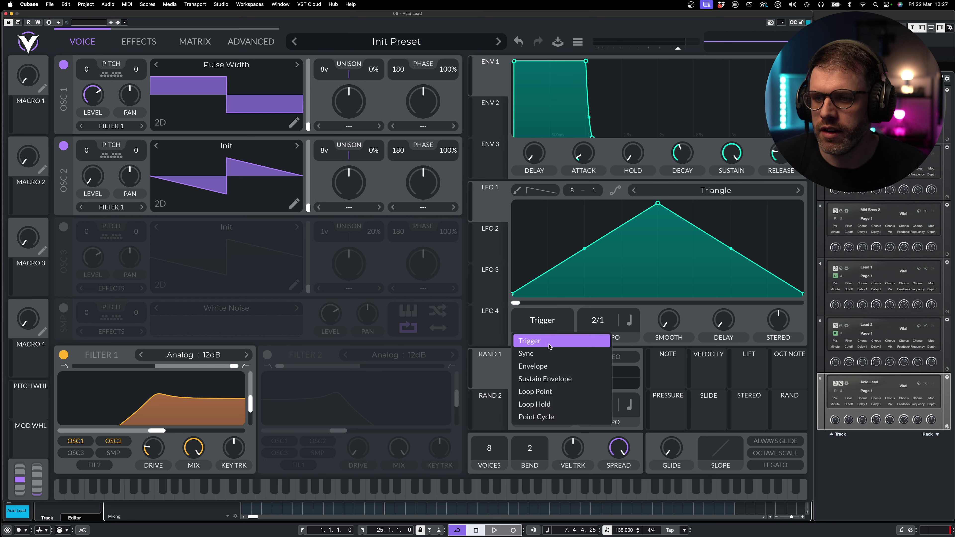
pyautogui.click(541, 355)
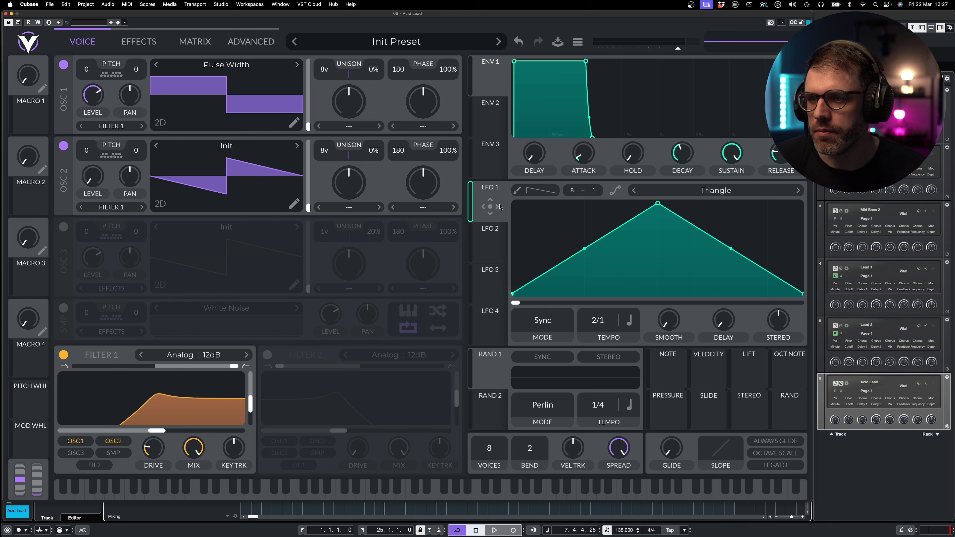
# Assign LFO 1 to the Filter 1 cutoff with an amount of about 20 and make the modulation bipolar
pyautogui.moveTo(500, 206); pyautogui.dragTo(216, 389)
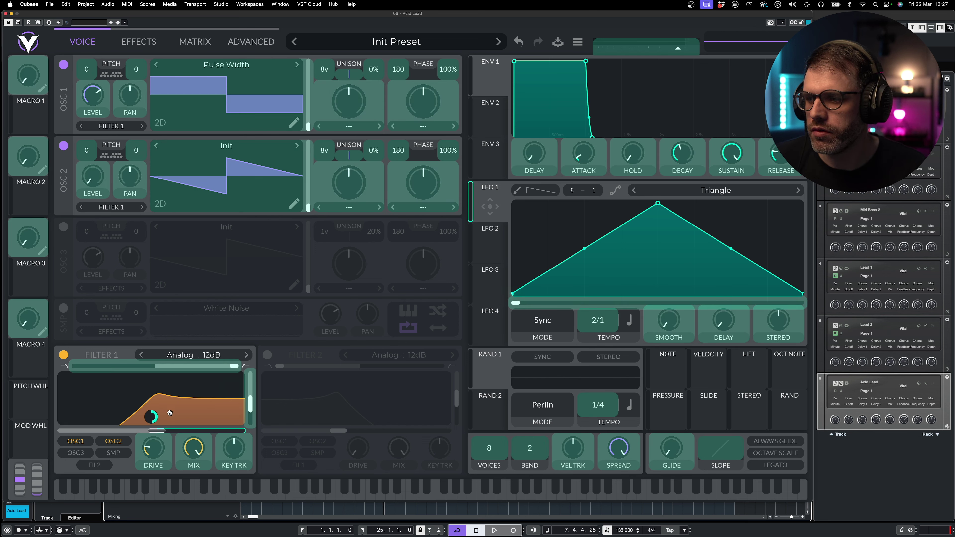
pyautogui.moveTo(169, 413); pyautogui.dragTo(151, 417)
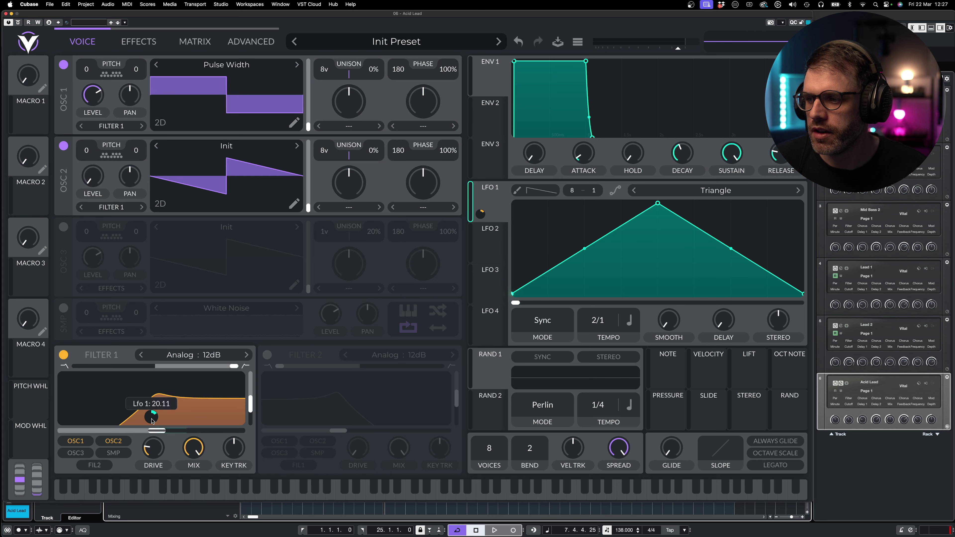
pyautogui.click(194, 42)
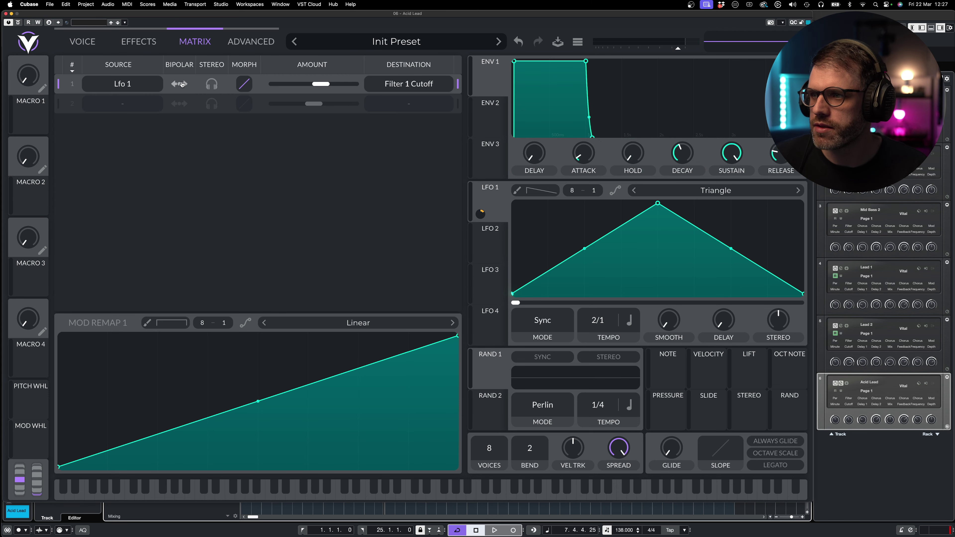
pyautogui.click(83, 41)
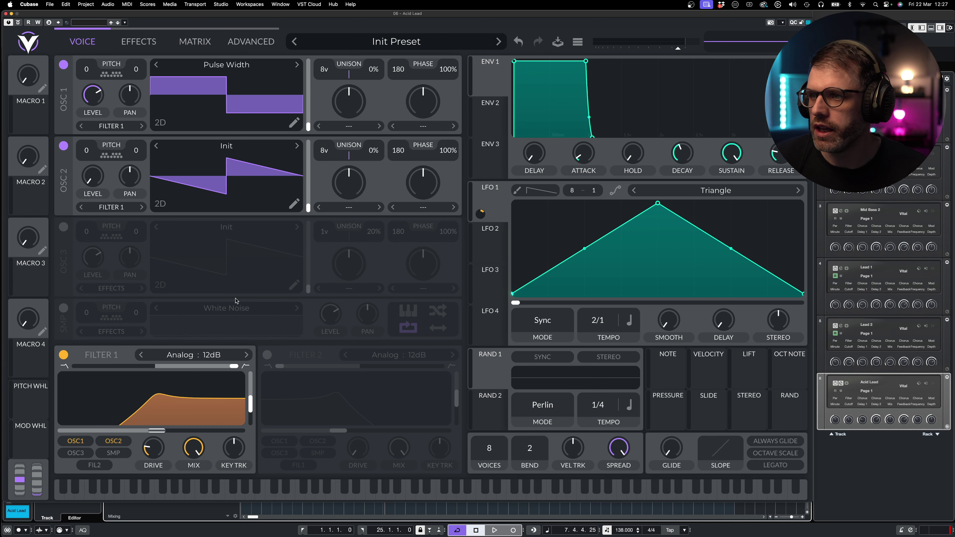
# Audition the filter movement and raise the LFO 1 amount on the Filter 1 cutoff to about 31
pyautogui.moveTo(147, 431)
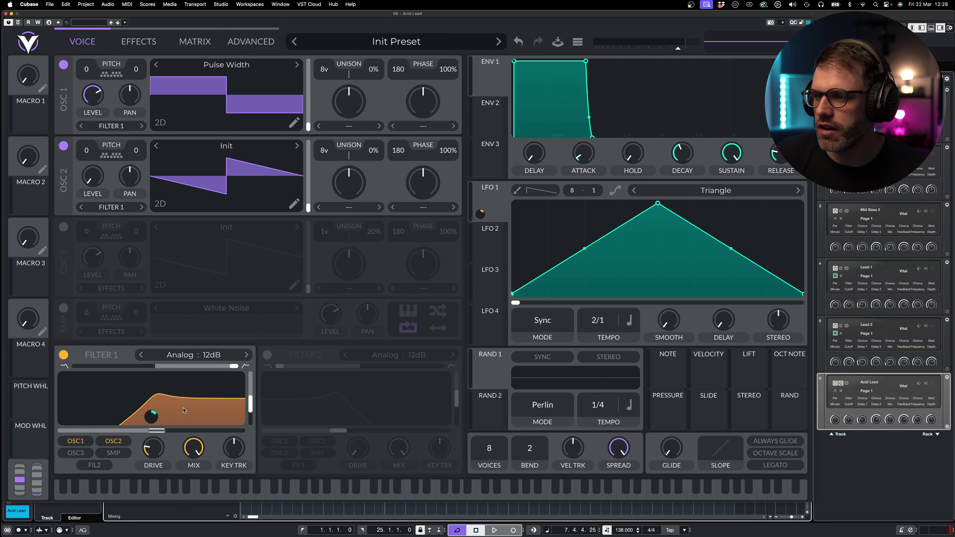
pyautogui.press('space')
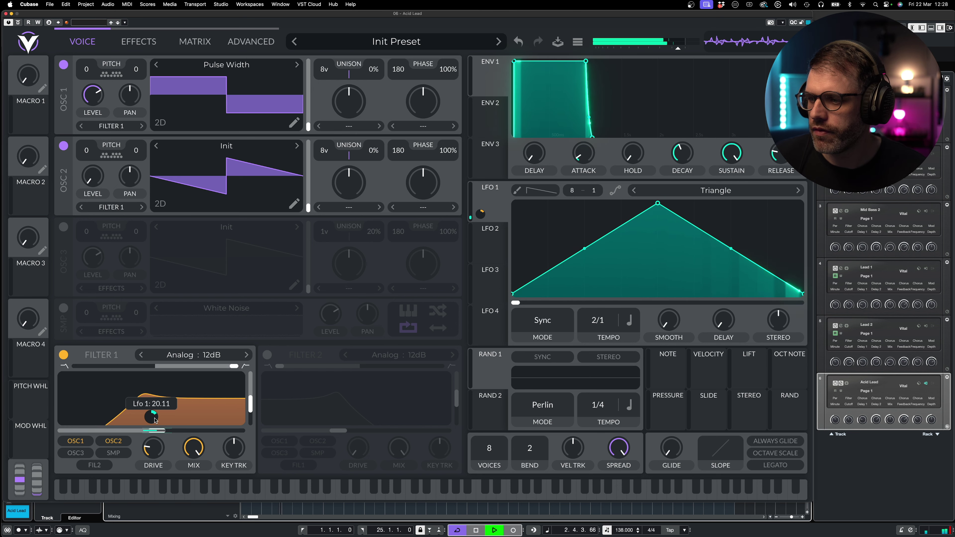
pyautogui.press('space')
pyautogui.moveTo(151, 417); pyautogui.dragTo(152, 411)
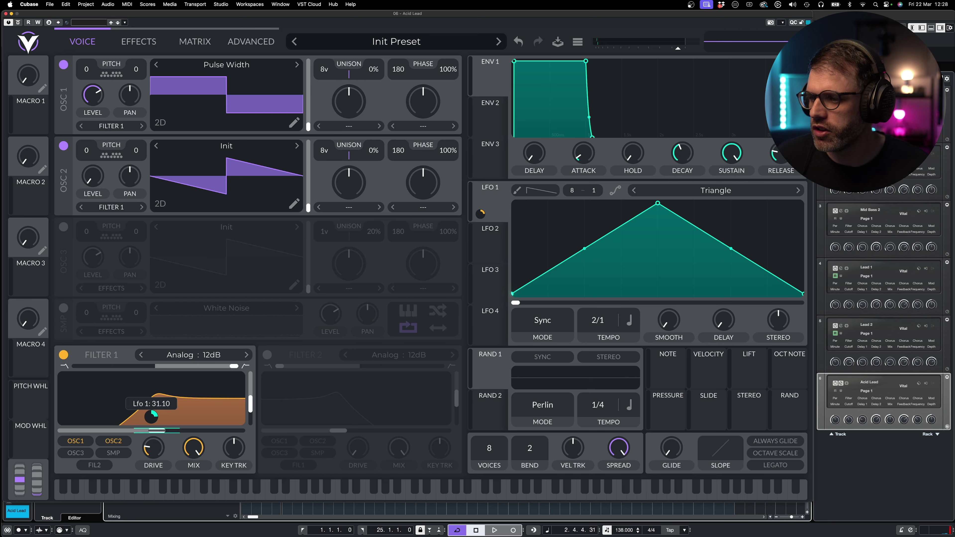
# Move Oscillator 1's Pulse Width wavetable to about frame 134 while listening to playback, and stop the playback
pyautogui.press('space')
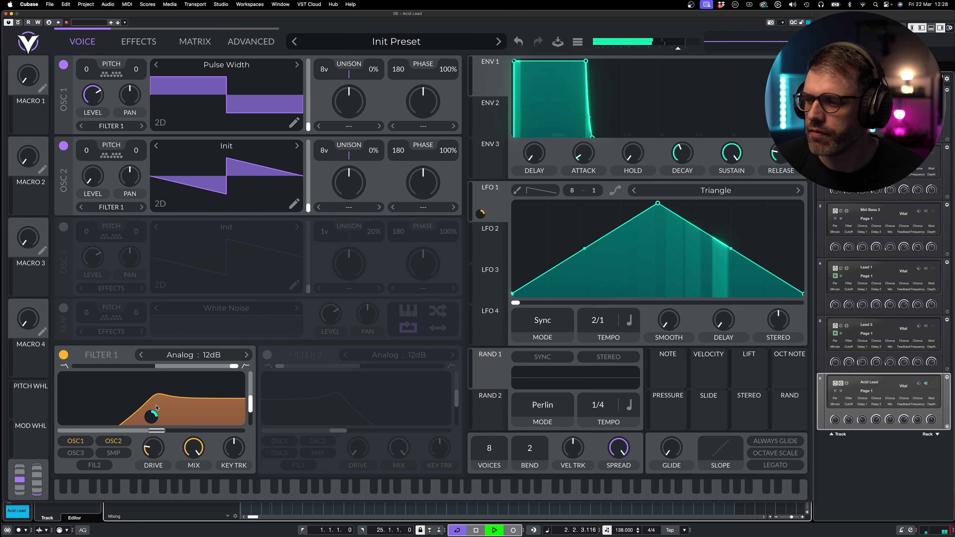
pyautogui.moveTo(156, 406)
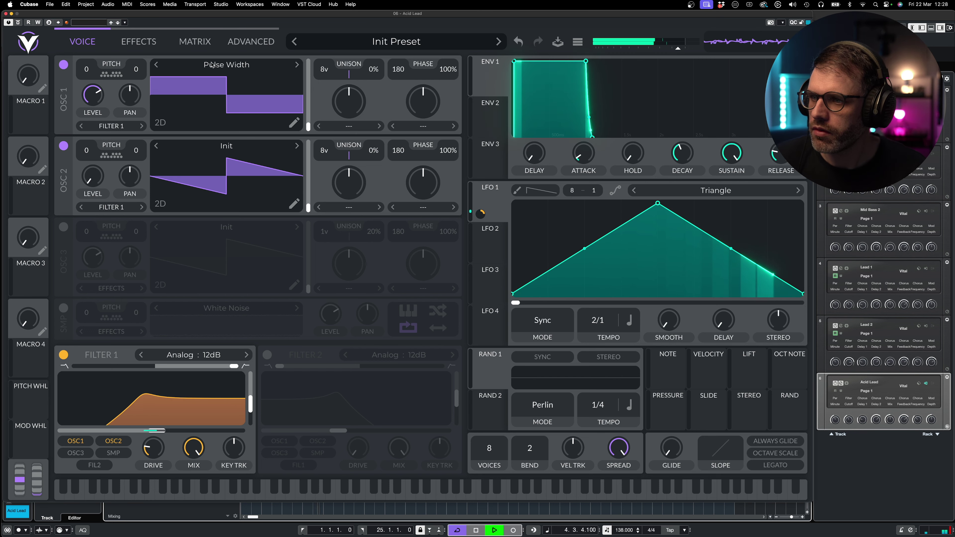
pyautogui.moveTo(305, 115); pyautogui.dragTo(309, 89)
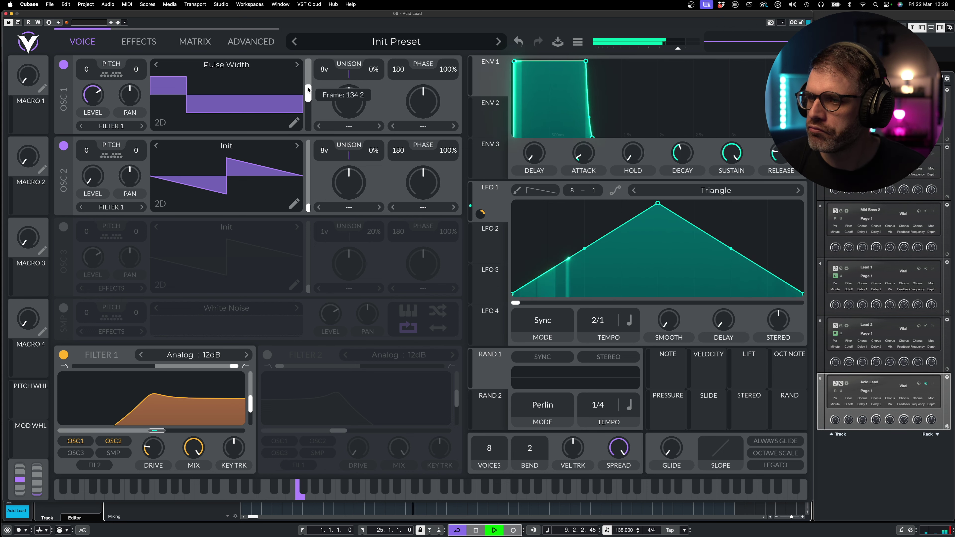
pyautogui.press('space')
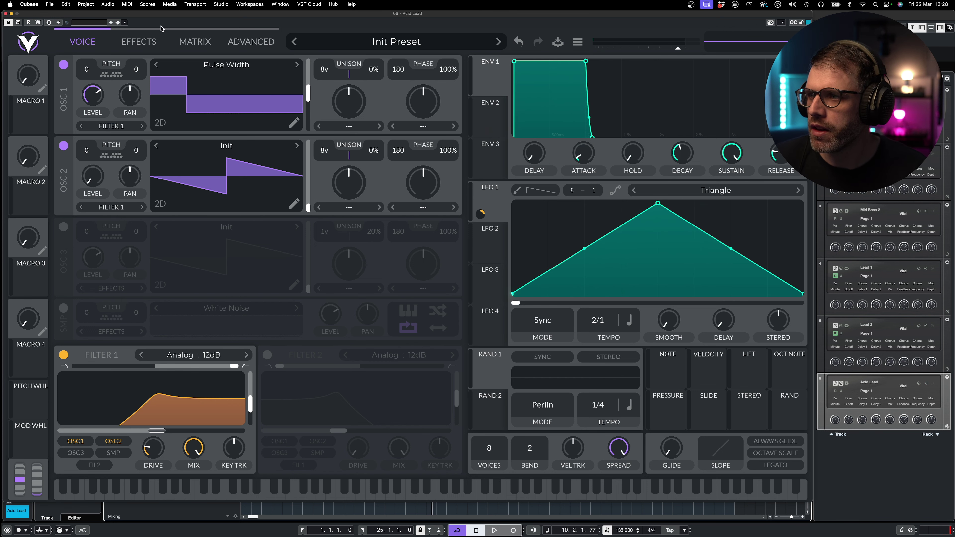
# Enable the Distortion effect with the Hard Clip type and its filter set to Post
pyautogui.click(138, 41)
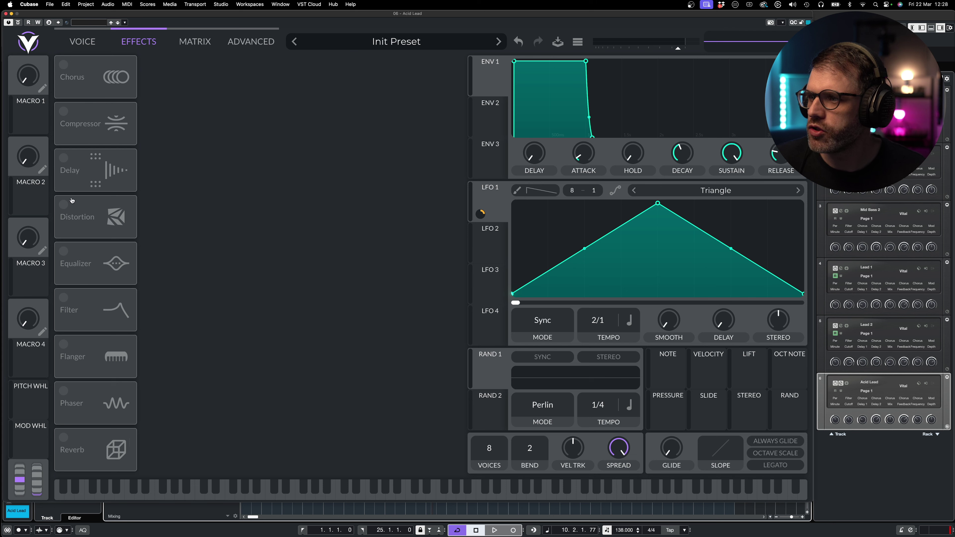
pyautogui.click(63, 205)
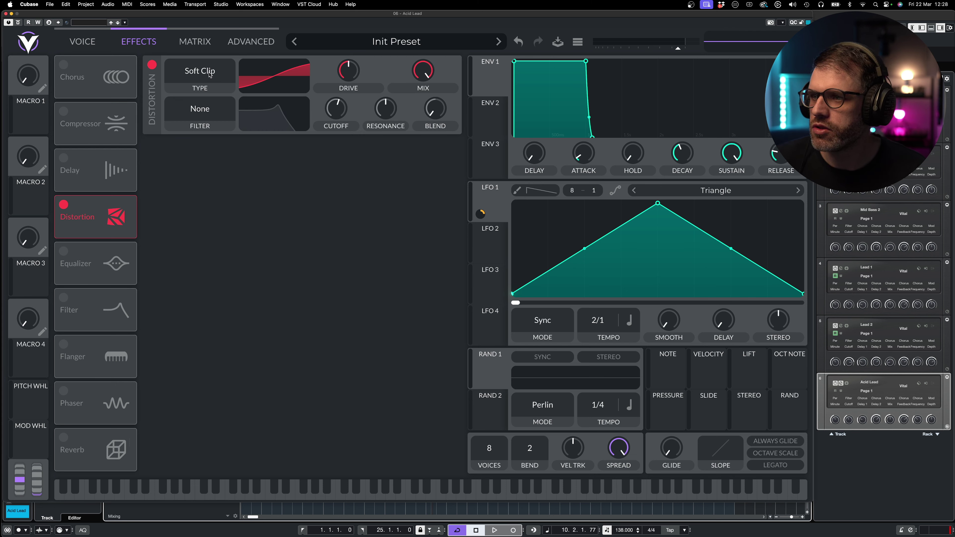
pyautogui.click(209, 88)
pyautogui.click(208, 106)
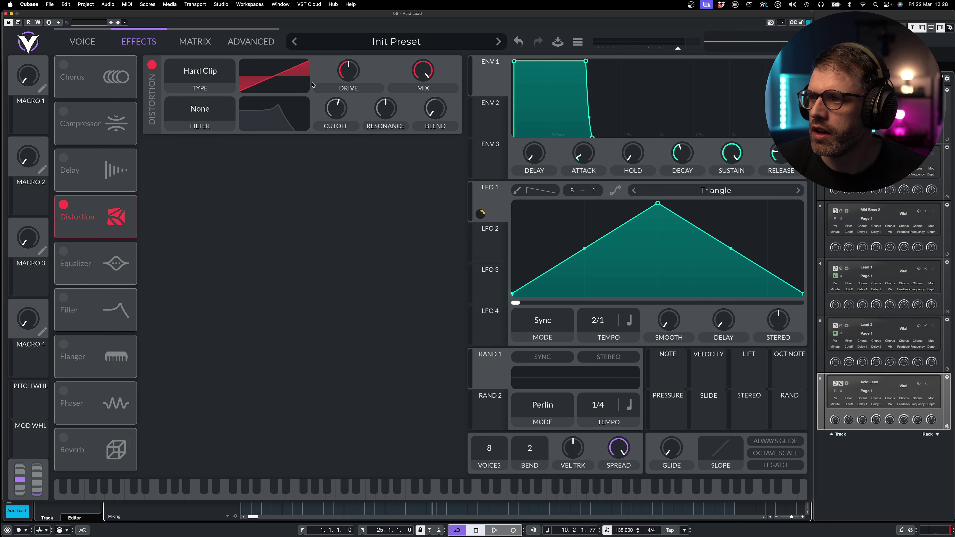
pyautogui.click(217, 113)
pyautogui.click(200, 158)
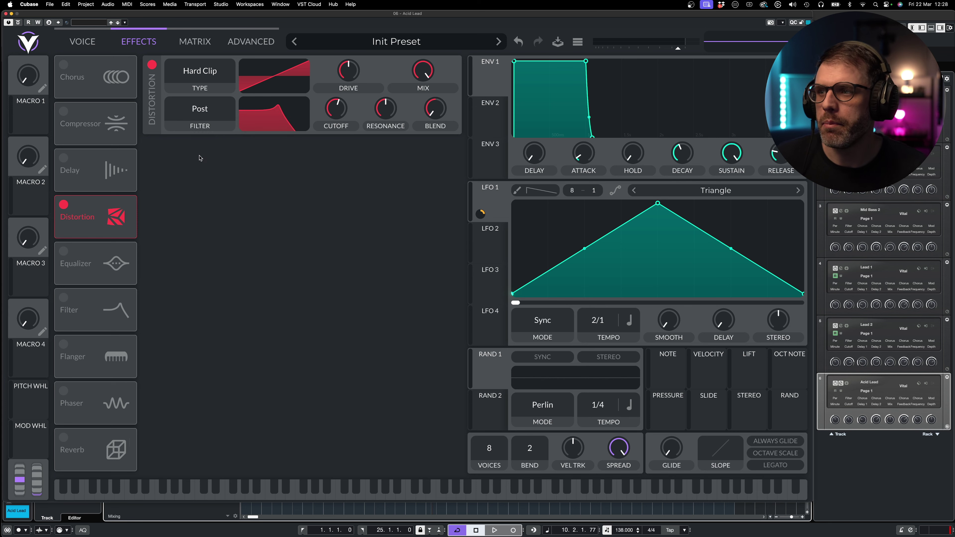
# Shape the distortion filter into a low-resonance high-pass at about 320 Hz and raise the distortion drive during playback
pyautogui.moveTo(431, 112); pyautogui.dragTo(443, 2)
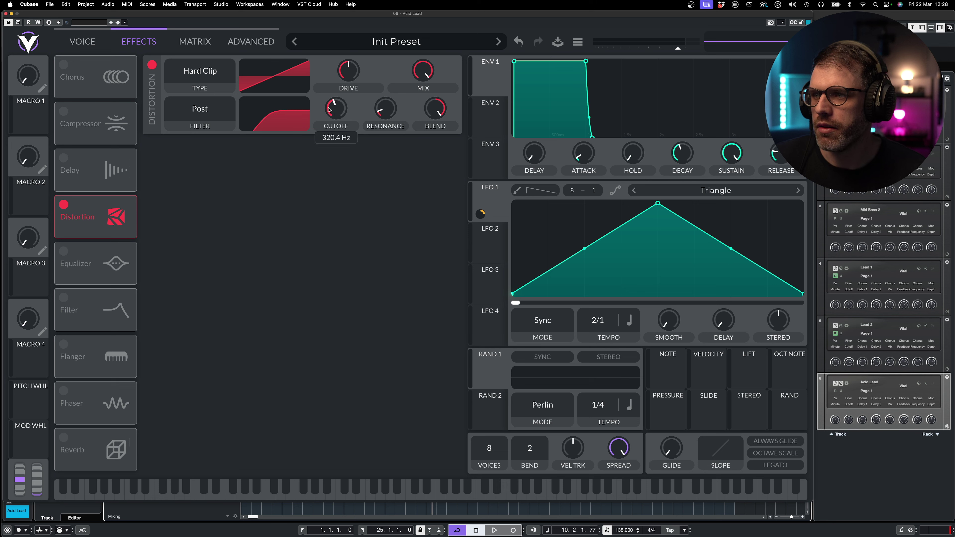
pyautogui.press('space')
pyautogui.moveTo(348, 72); pyautogui.dragTo(360, 63)
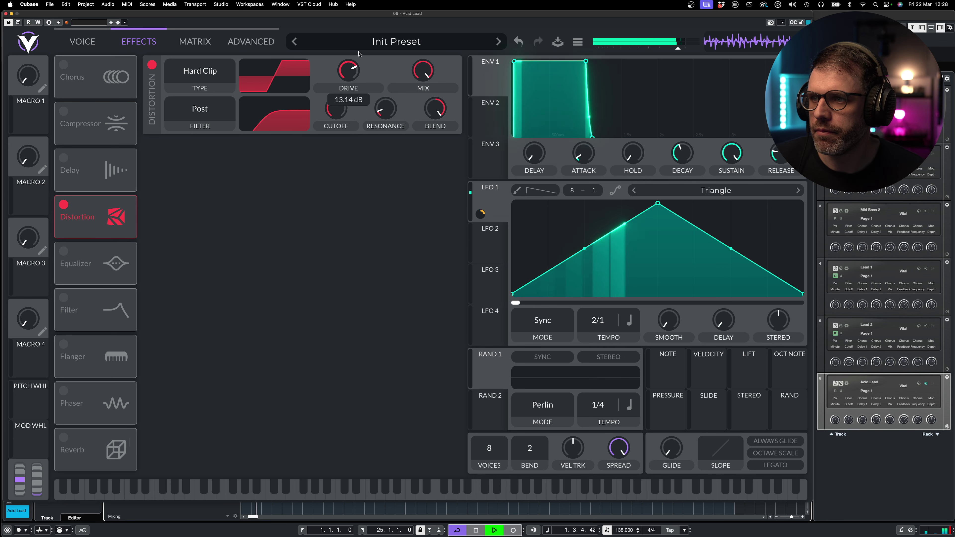
pyautogui.moveTo(676, 49)
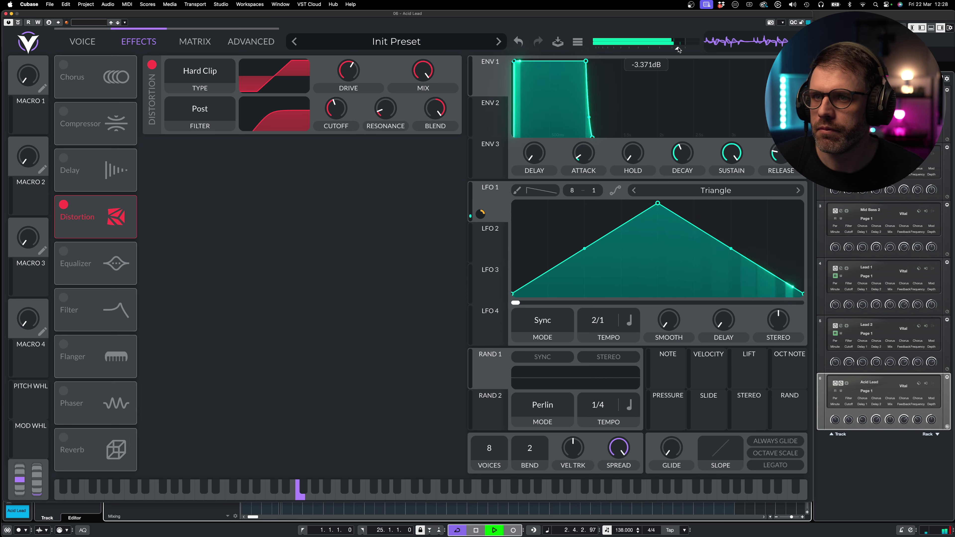
# Stop the playback and raise Oscillator 2's level to about 0.55
pyautogui.press('space')
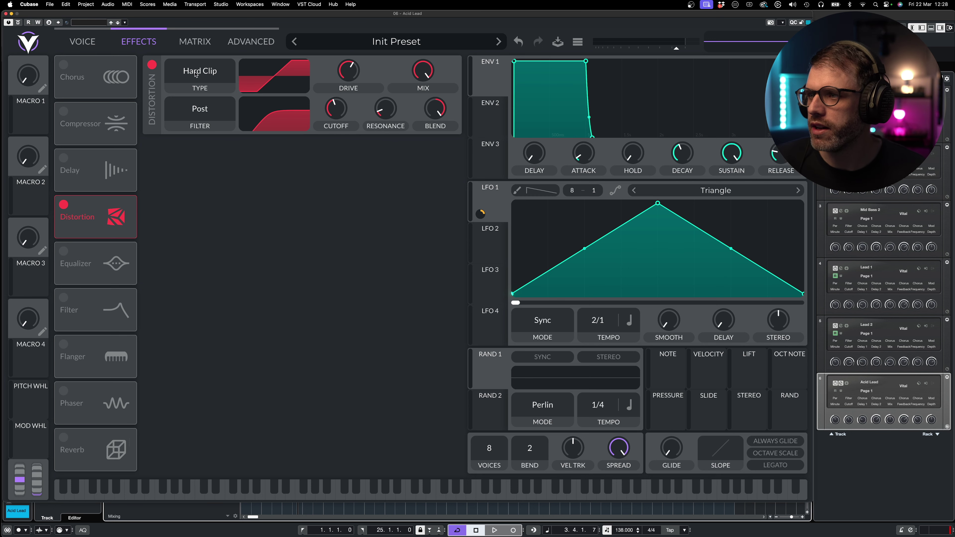
pyautogui.click(76, 40)
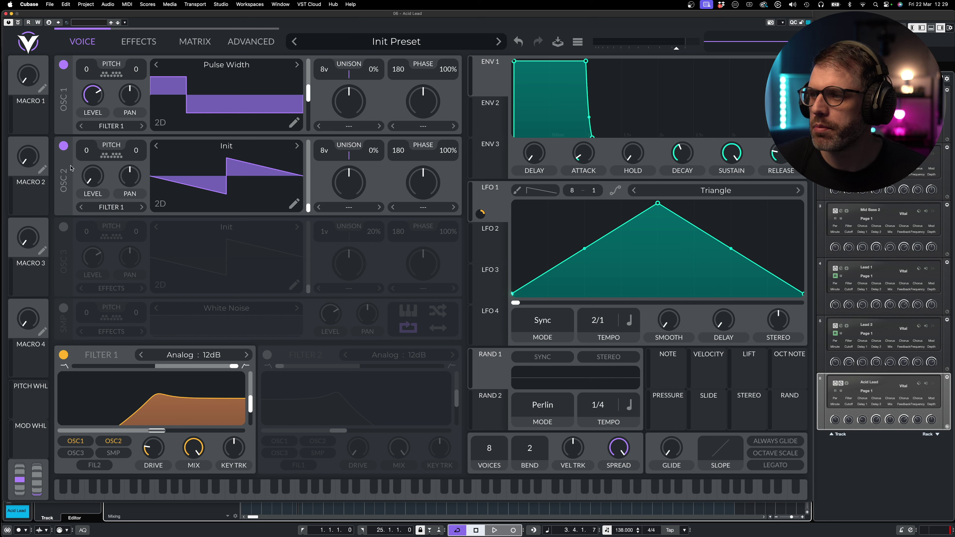
pyautogui.moveTo(88, 185); pyautogui.dragTo(100, 132)
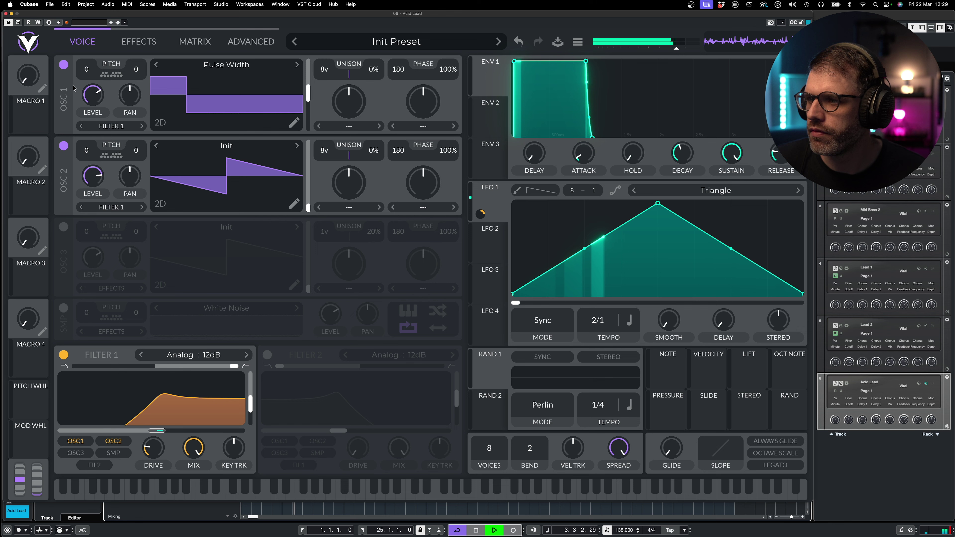
# Compare each oscillator on its own with the full sound by bypassing them in turn during playback, and stop the playback
pyautogui.click(63, 64)
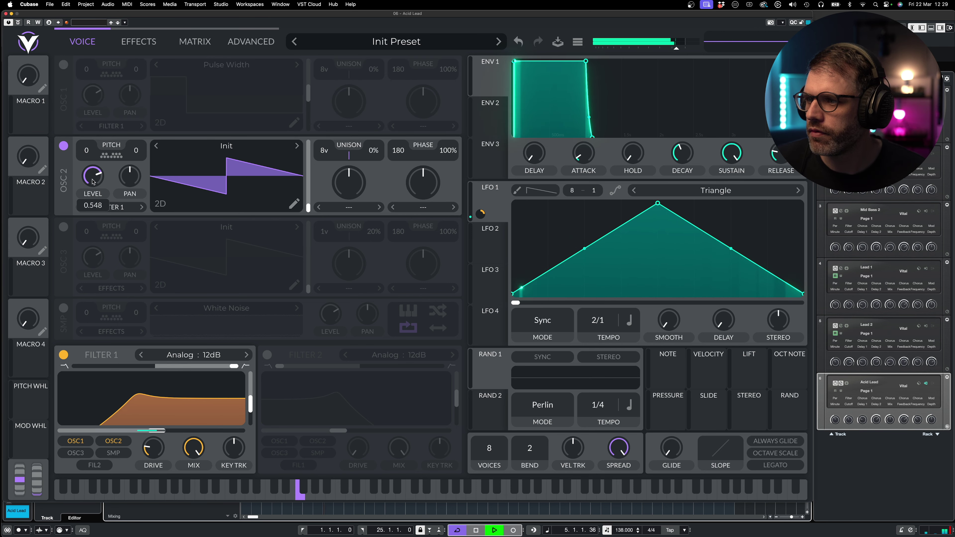
pyautogui.click(63, 64)
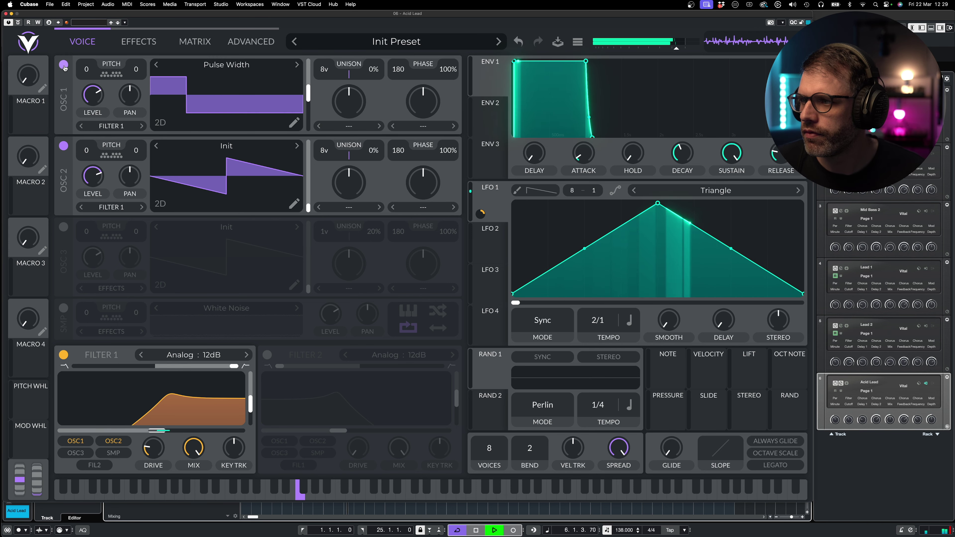
pyautogui.click(64, 145)
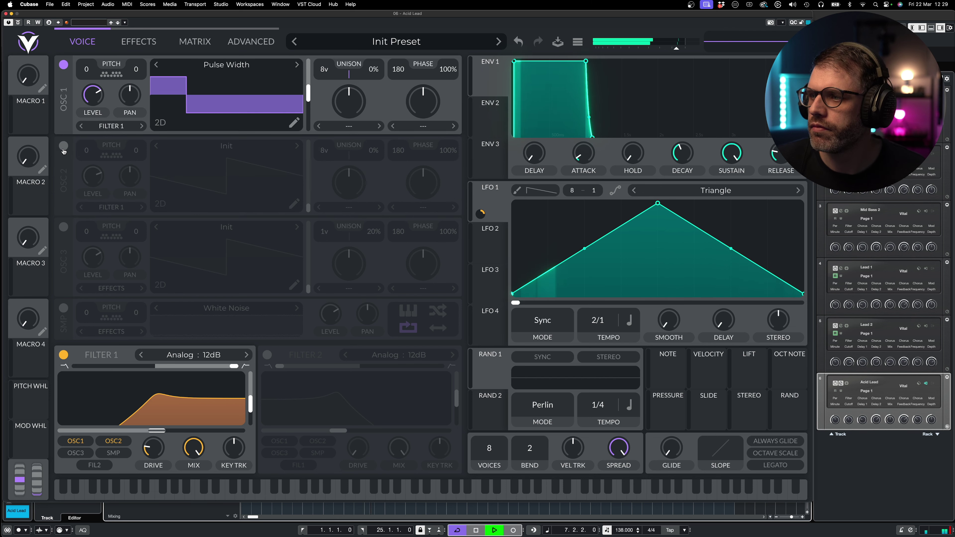
pyautogui.click(64, 146)
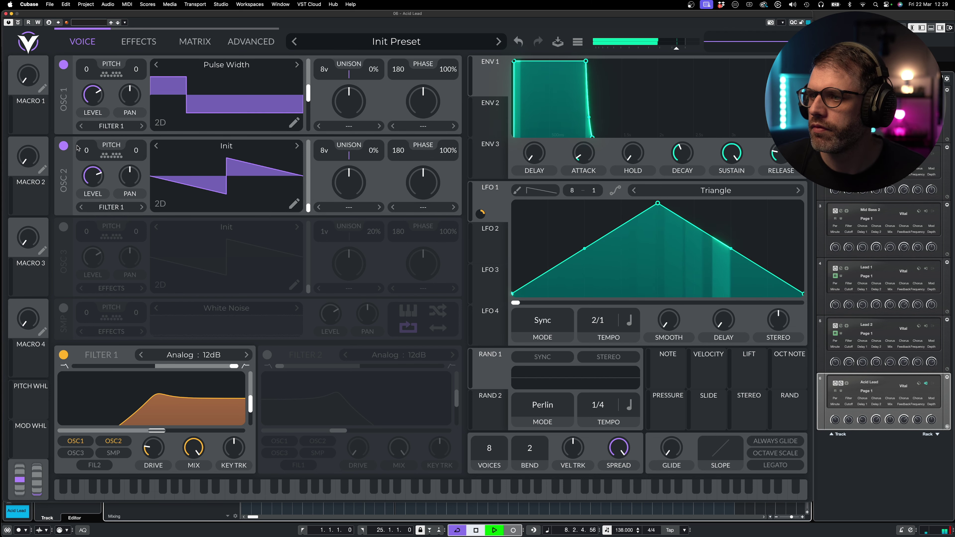
pyautogui.press('space')
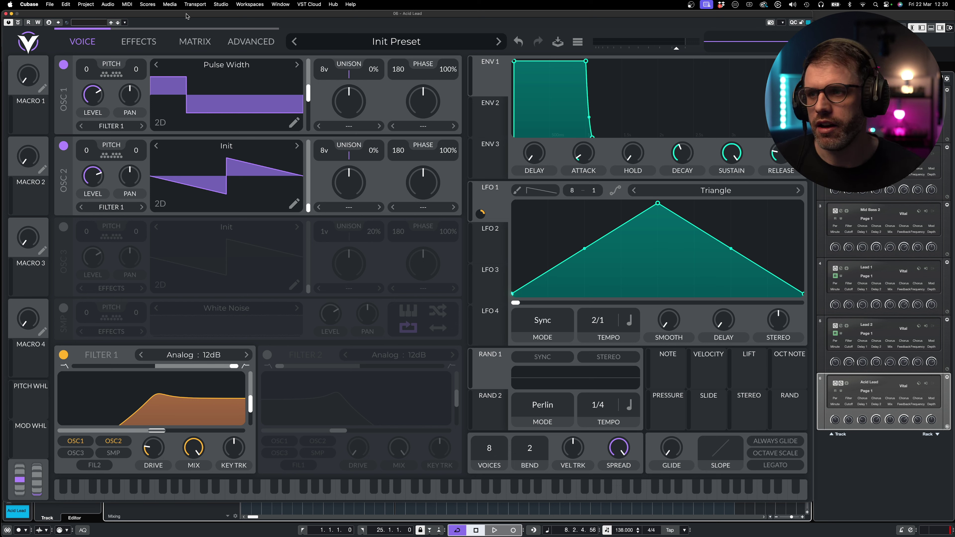
# Turn off Oscillator 2, try Oscillator 1's phase at 245, and reset that phase to its default of 180
pyautogui.click(64, 145)
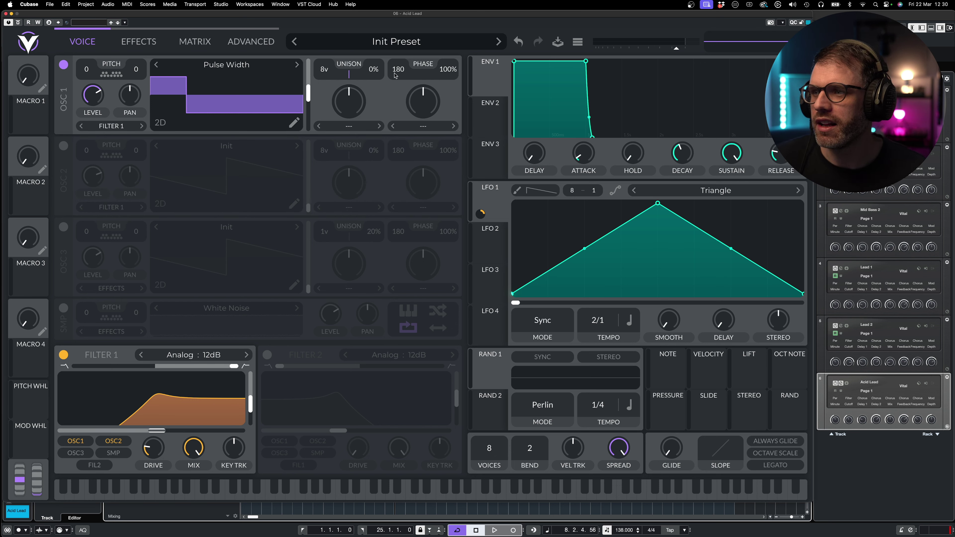
pyautogui.moveTo(396, 76); pyautogui.dragTo(397, 76)
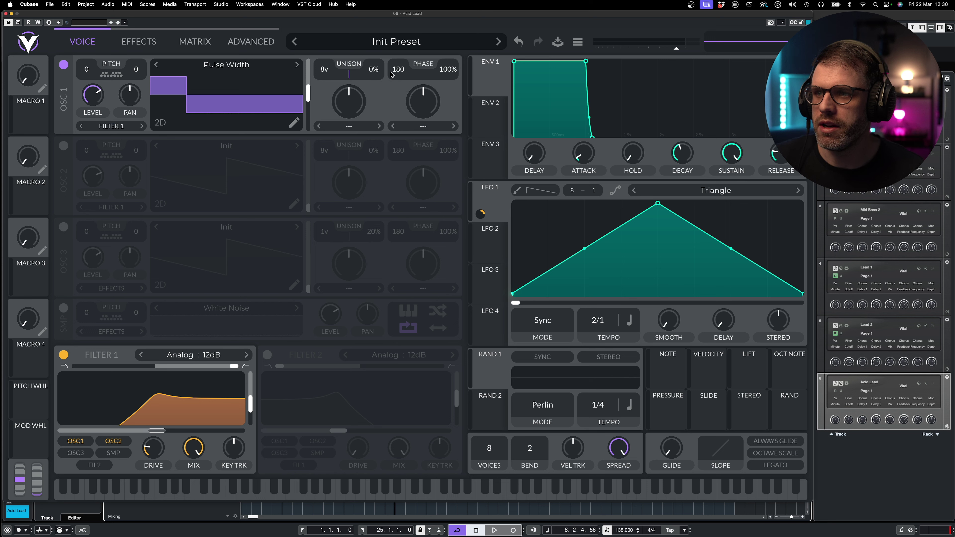
pyautogui.moveTo(392, 74)
pyautogui.mouseDown()
pyautogui.moveTo(395, 83)
pyautogui.moveTo(405, 75)
pyautogui.mouseUp()
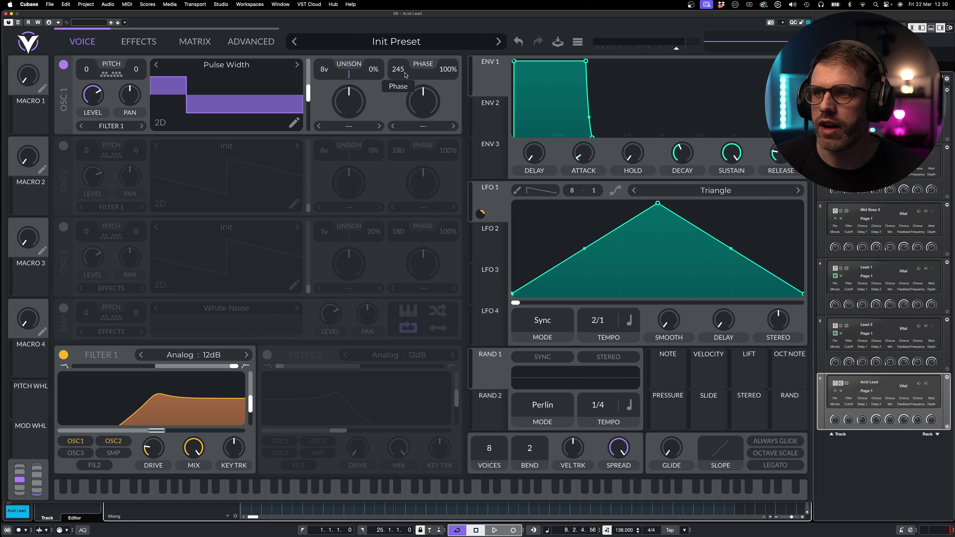
pyautogui.doubleClick(401, 73)
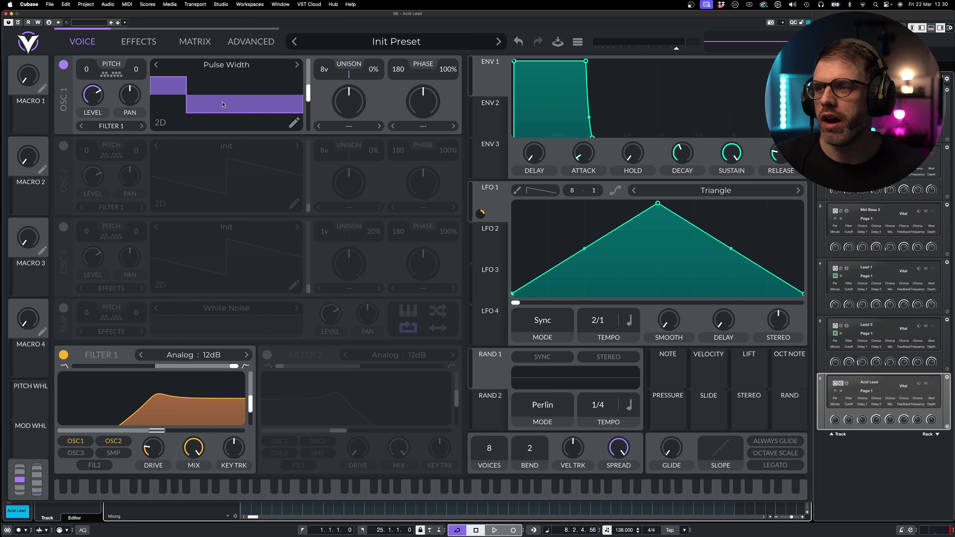
# Set Oscillator 1's phase to 0 while listening to playback, and stop the playback
pyautogui.press('space')
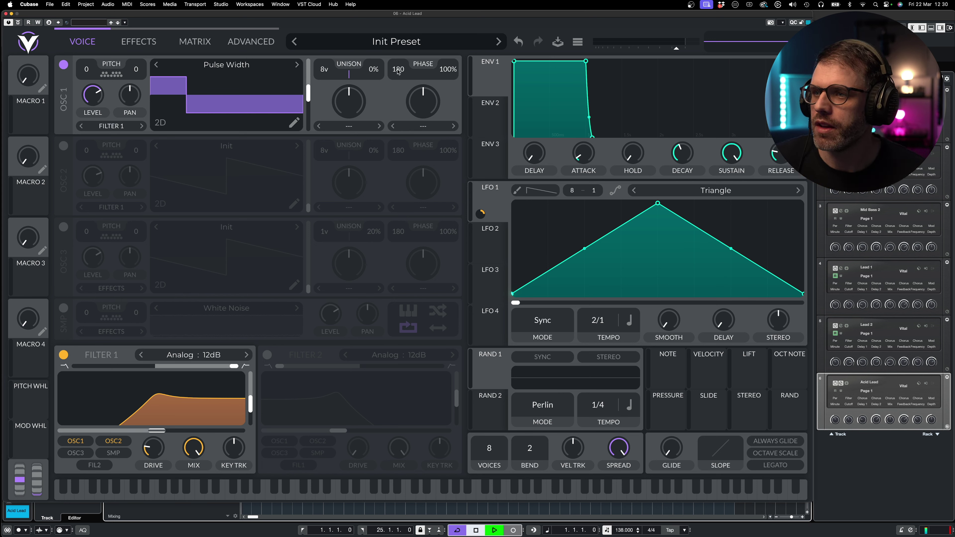
pyautogui.moveTo(398, 70); pyautogui.dragTo(402, 121)
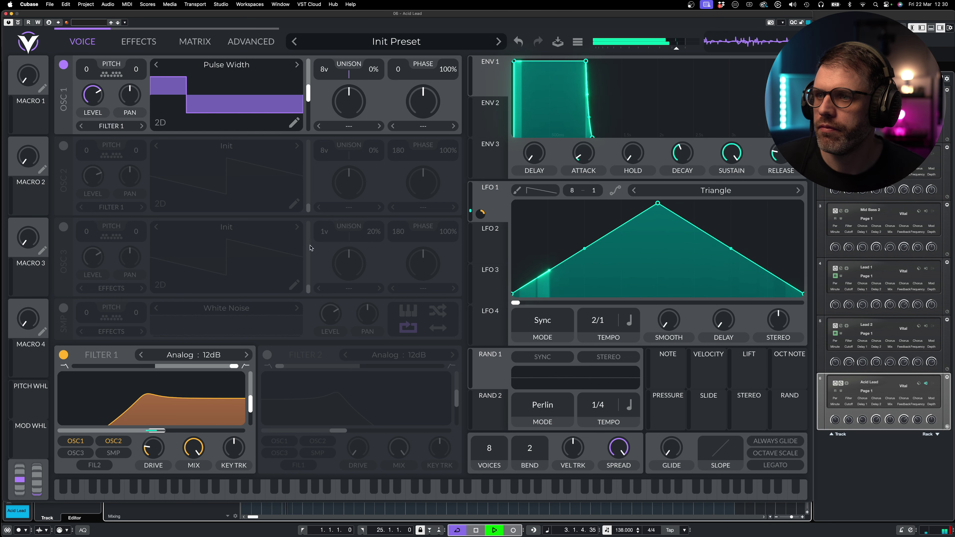
pyautogui.press('space')
# With Filter 1 bypassed, re-enable Oscillator 2 at a phase of 136, and turn Filter 1 back on to audition the result
pyautogui.click(65, 357)
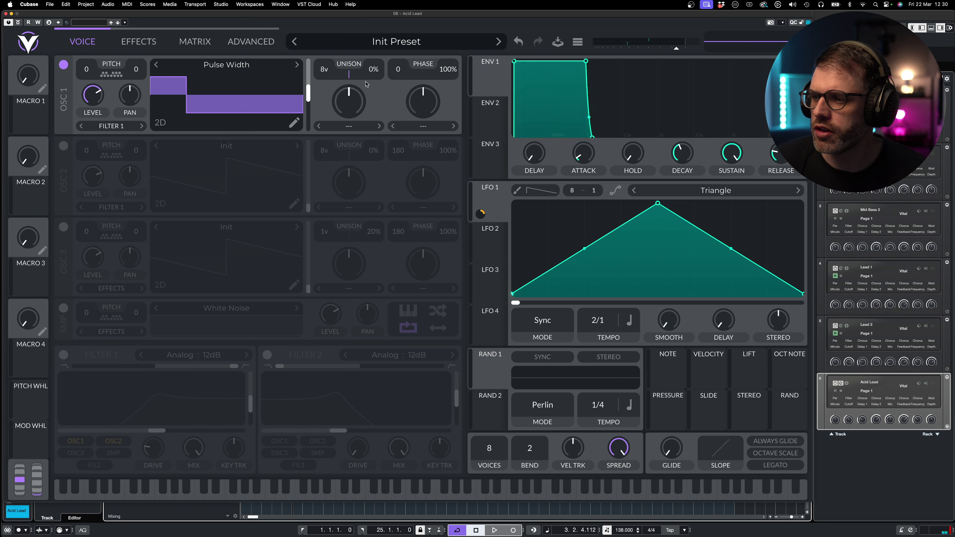
pyautogui.moveTo(373, 74); pyautogui.dragTo(410, 59)
pyautogui.press('space')
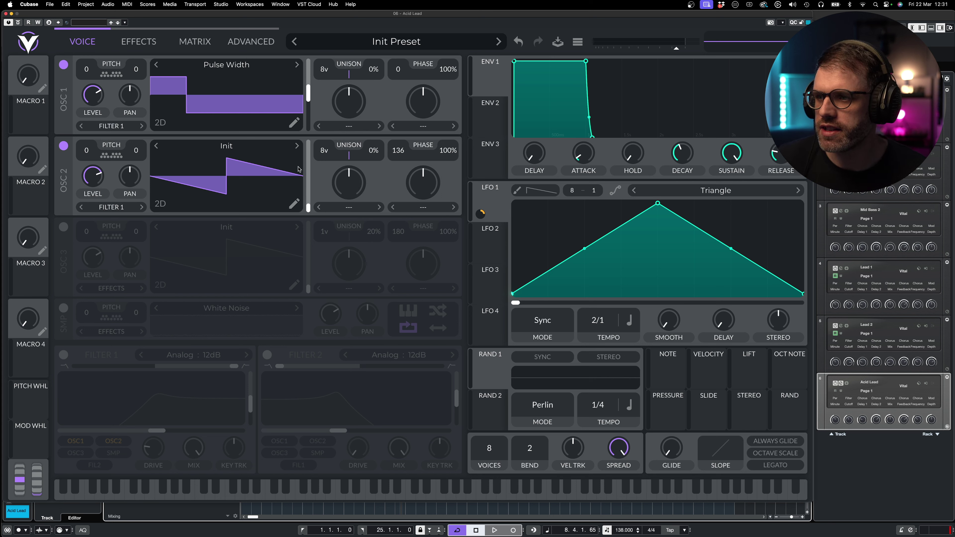
pyautogui.click(63, 354)
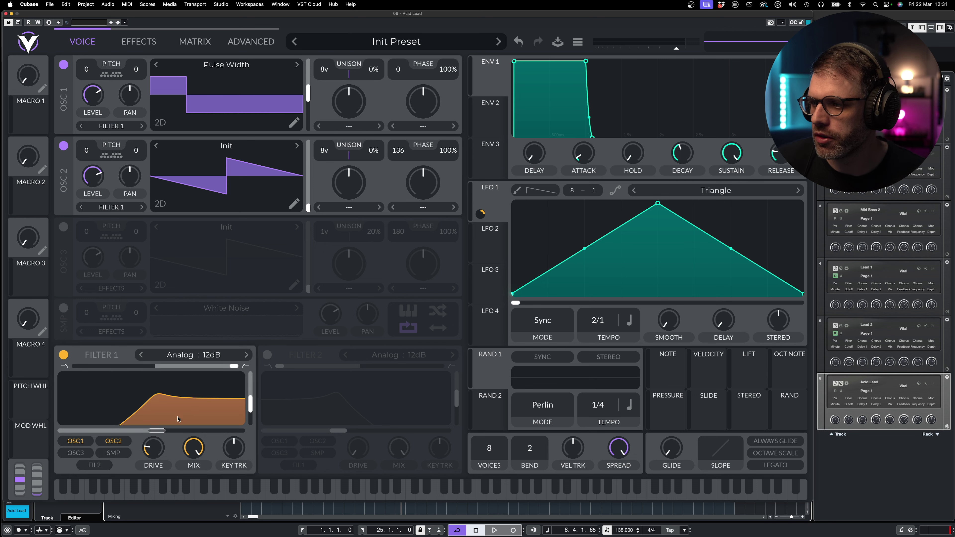
pyautogui.press('space')
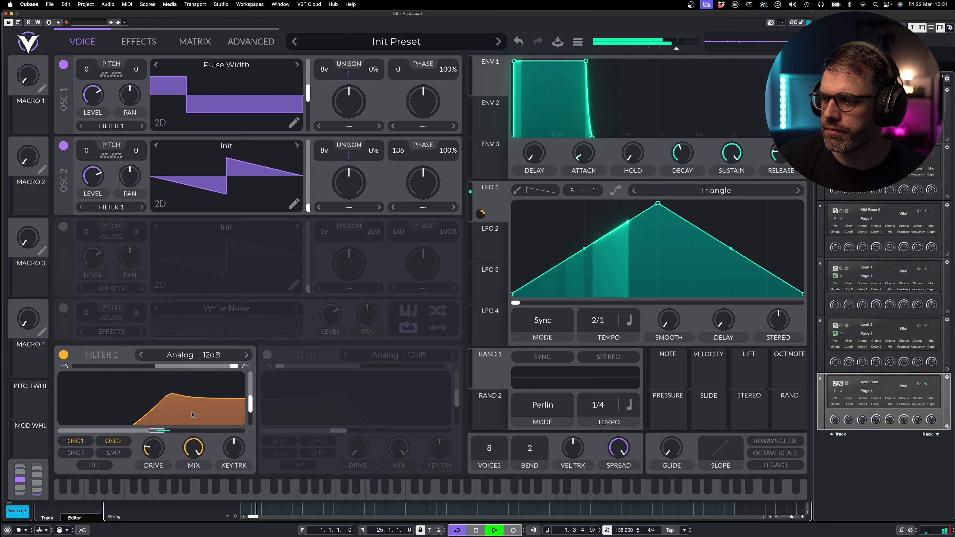
pyautogui.press('space')
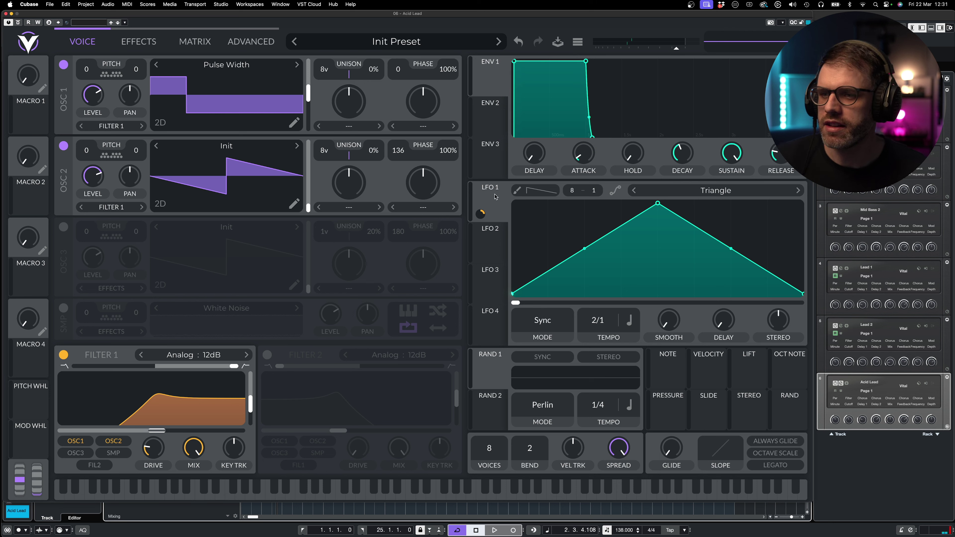
# Assign LFO 1 to Filter 1's resonance with an amount of about 0.285 and audition it
pyautogui.moveTo(481, 213); pyautogui.dragTo(244, 400)
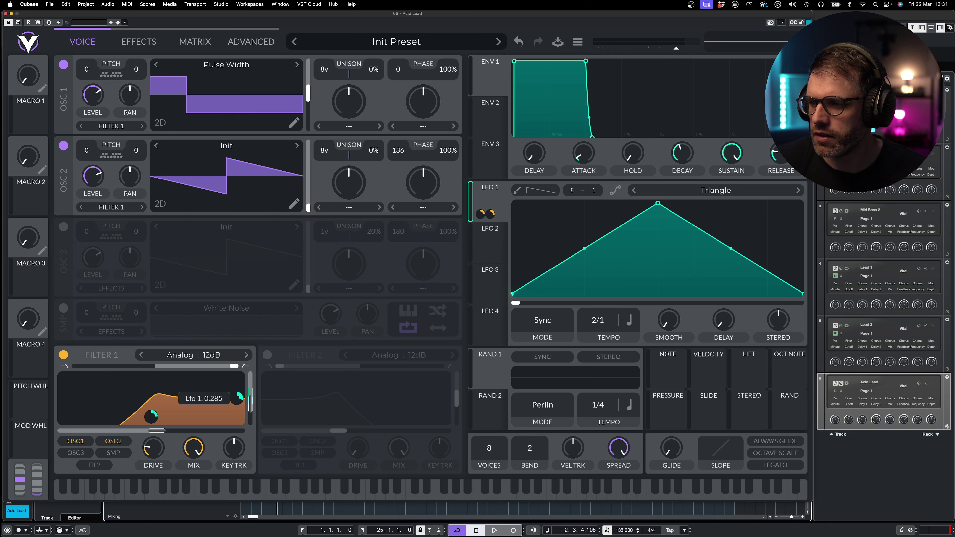
pyautogui.press('space')
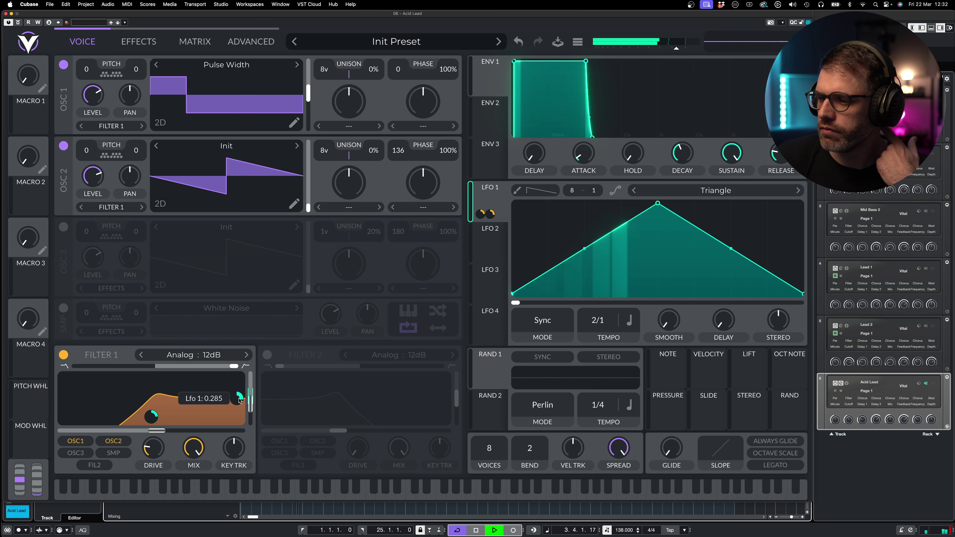
pyautogui.press('space')
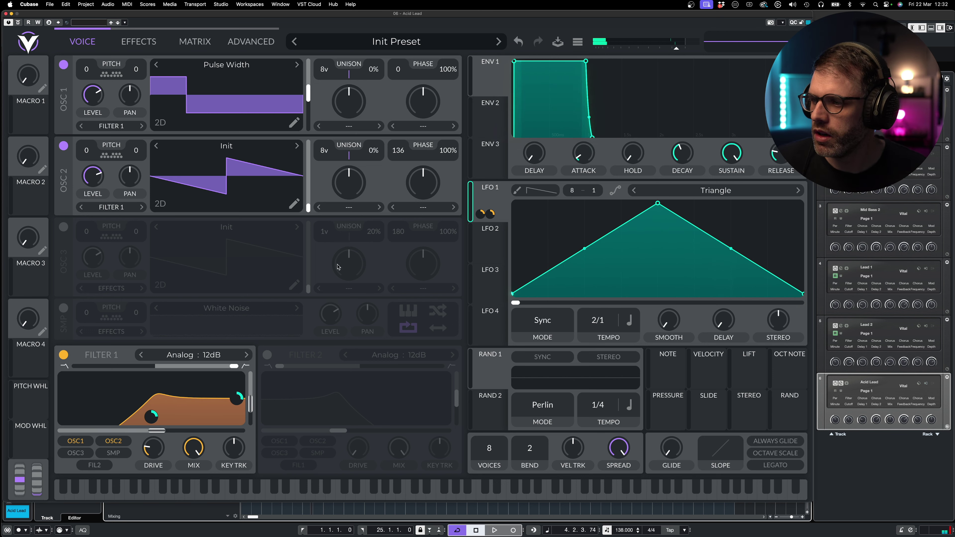
# Enable the Equalizer and Delay effects after the Distortion, and leave the Compressor off after trying it
pyautogui.click(124, 43)
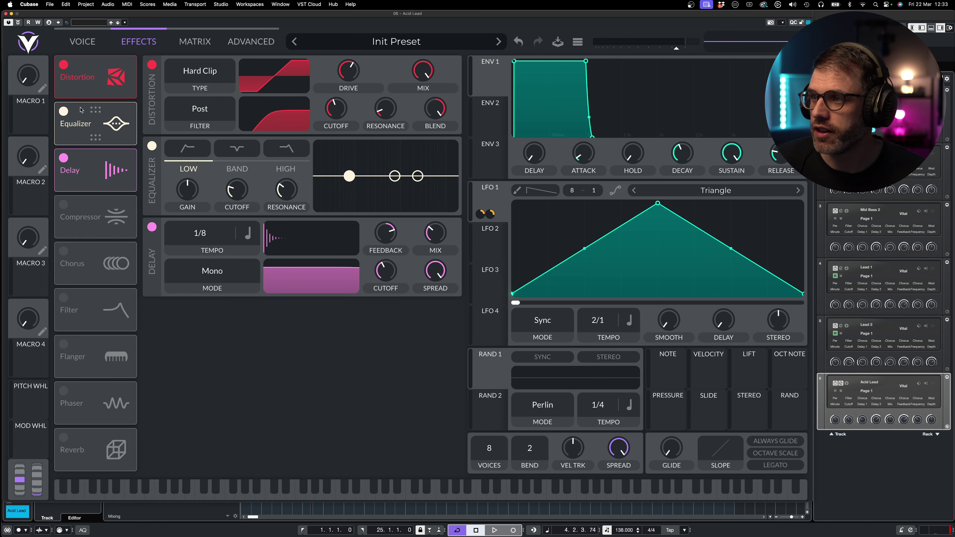
pyautogui.click(64, 205)
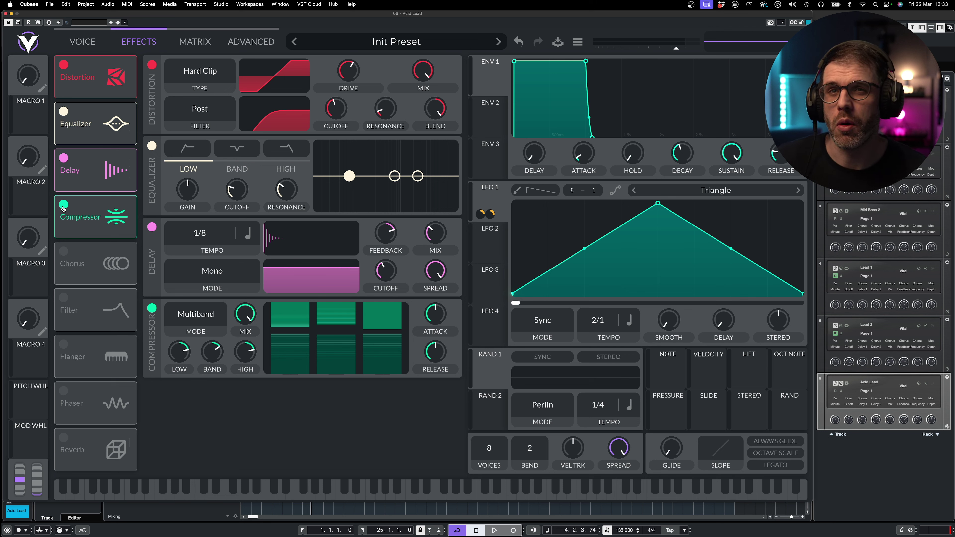
pyautogui.click(63, 206)
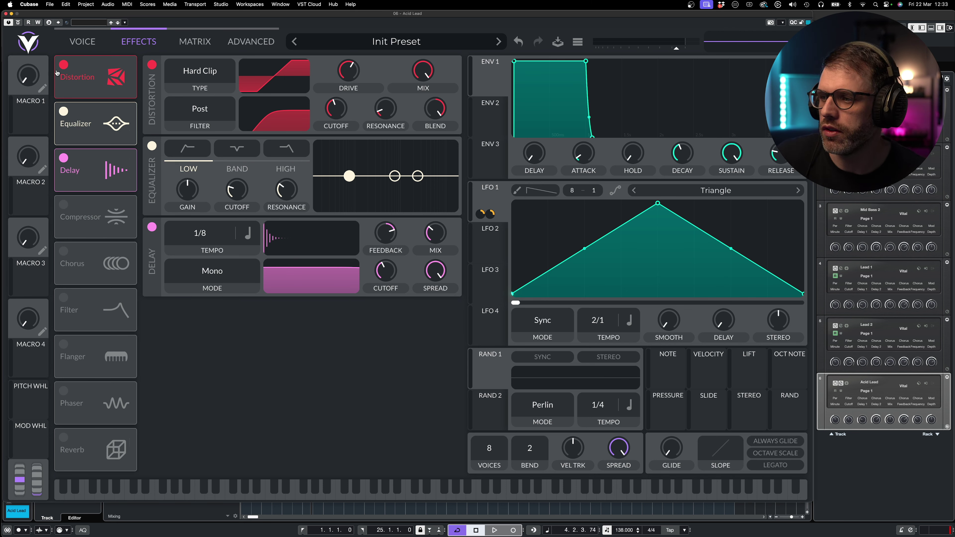
# Keep the equalizer's low band as a shelf, cut its gain strongly and raise its cutoff slightly
pyautogui.click(188, 148)
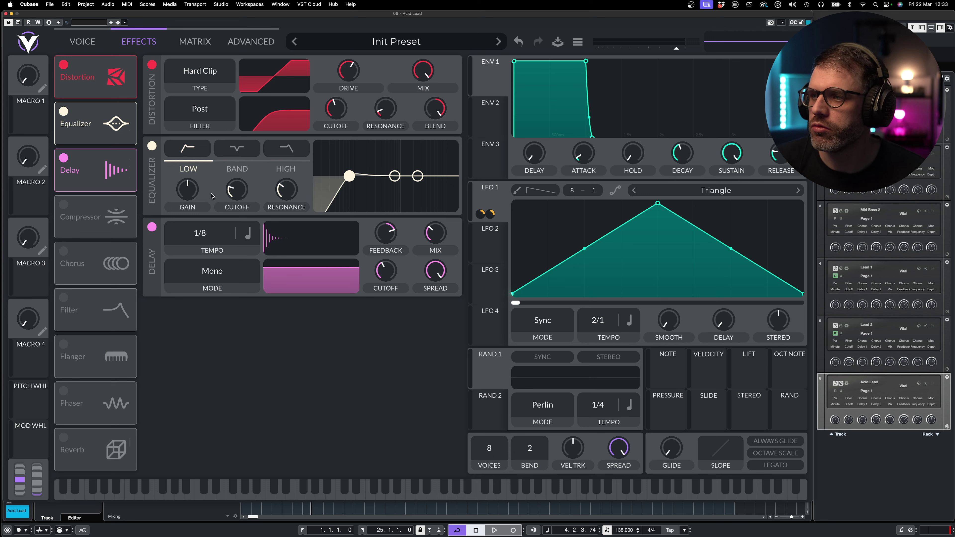
pyautogui.click(194, 152)
pyautogui.moveTo(189, 188); pyautogui.dragTo(183, 228)
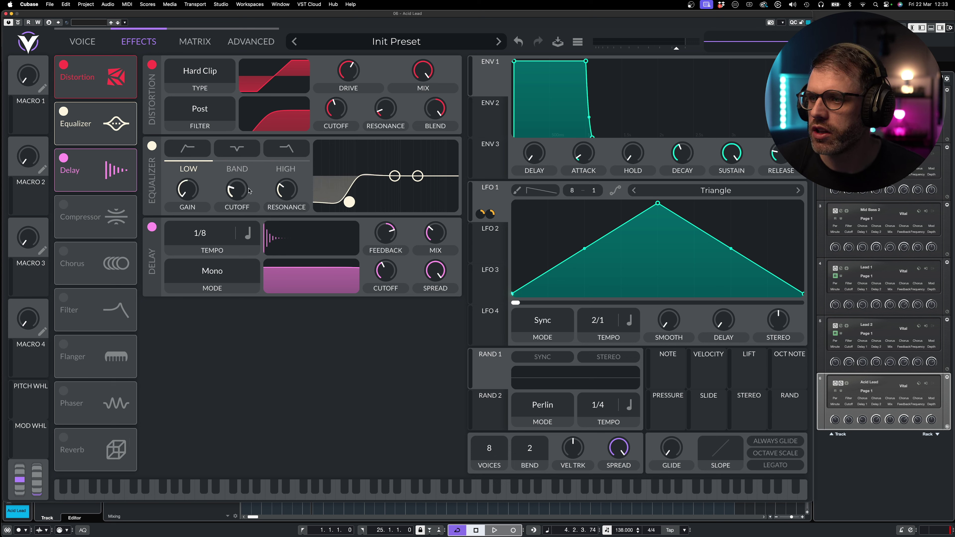
pyautogui.moveTo(240, 190); pyautogui.dragTo(240, 185)
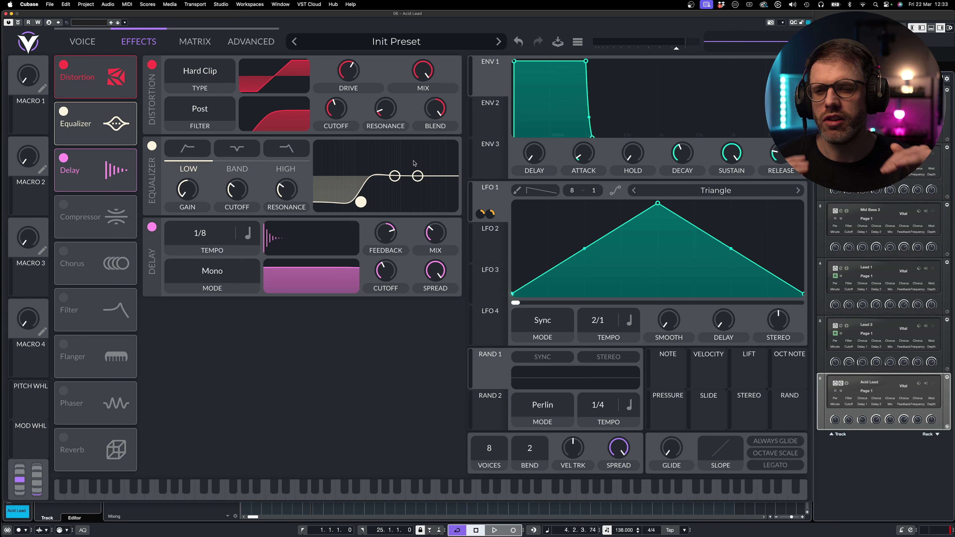
# During playback, boost the equalizer's mid band by about 8.9 dB at about 97 semitones and lift the high shelf slightly
pyautogui.press('.')
pyautogui.press('space')
pyautogui.moveTo(396, 175); pyautogui.dragTo(414, 161)
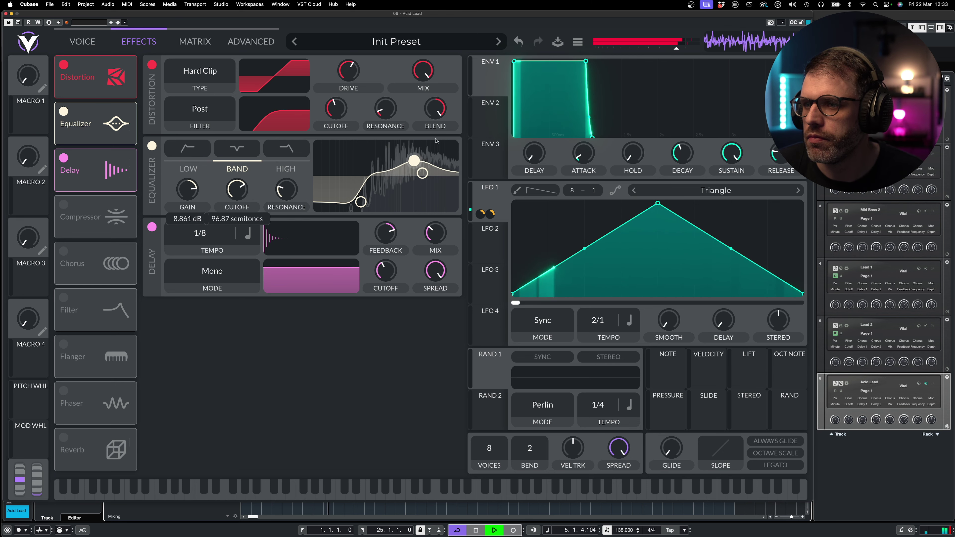
# Lower the synth's master output volume to stop the clipping, and stop the playback
pyautogui.moveTo(677, 49); pyautogui.dragTo(665, 48)
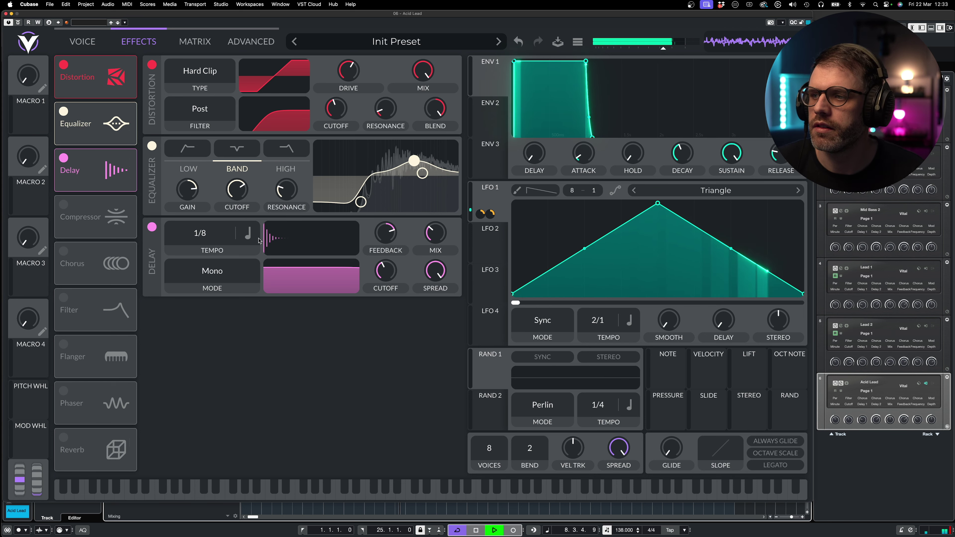
pyautogui.press('space')
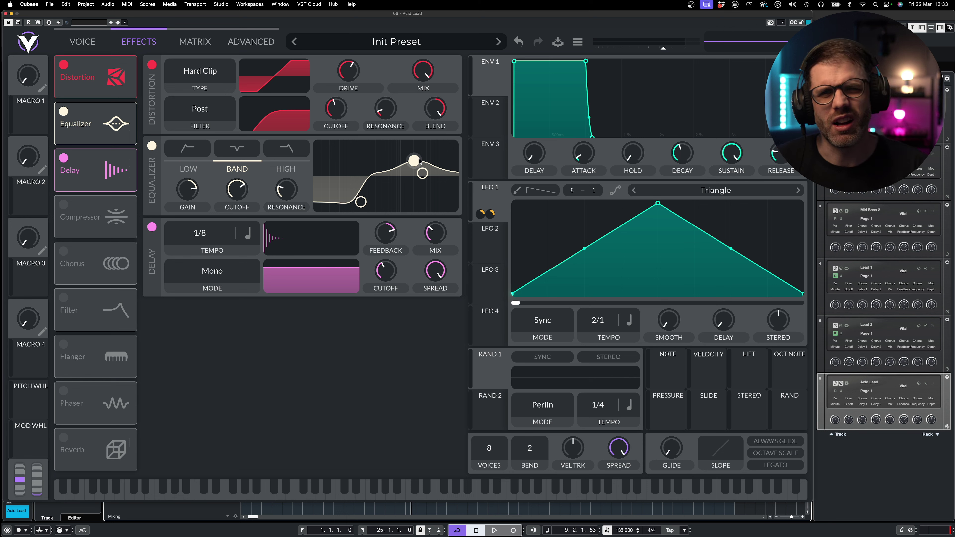
# Set the Delay to Ping Pong mode with both 1/8 times using Tempo Dotted, and start the playback
pyautogui.click(212, 277)
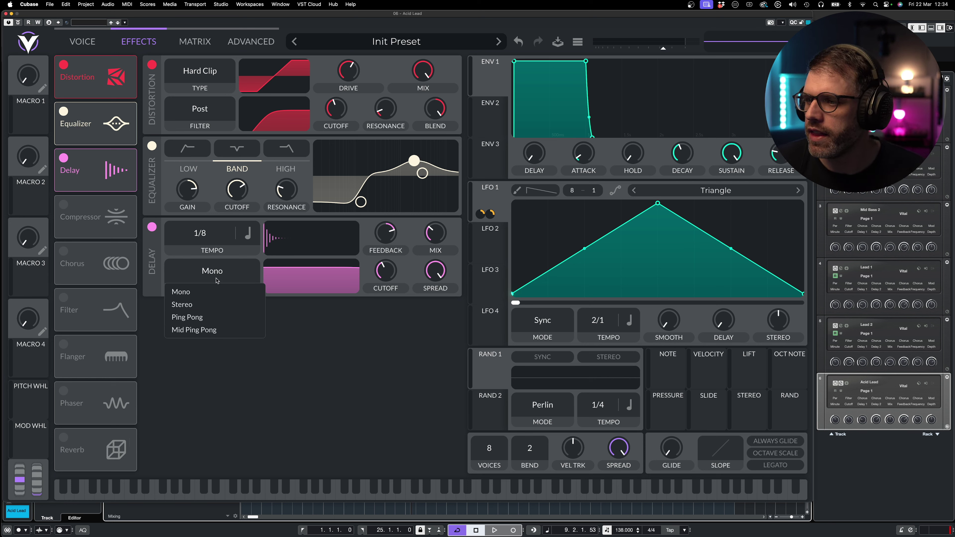
pyautogui.click(212, 322)
pyautogui.click(204, 234)
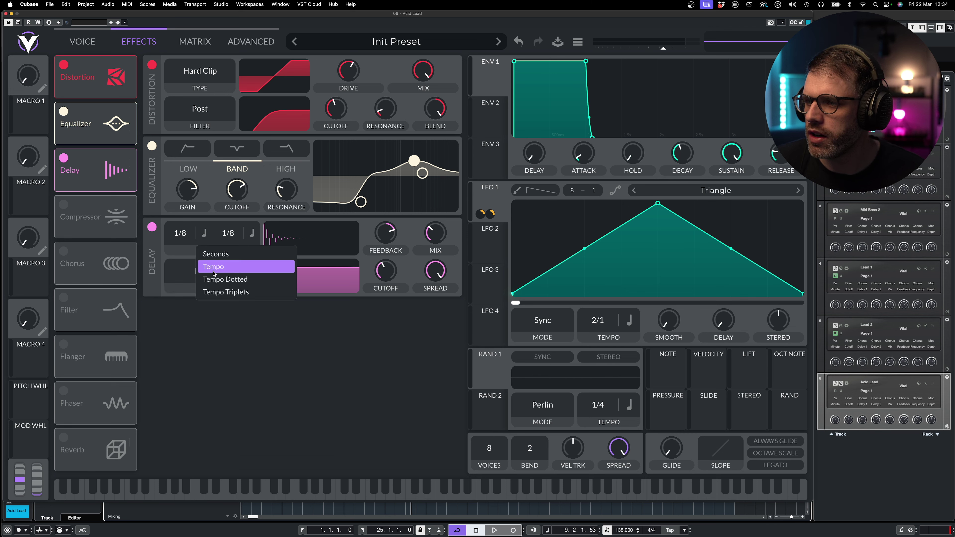
pyautogui.click(218, 278)
pyautogui.click(253, 234)
pyautogui.click(265, 277)
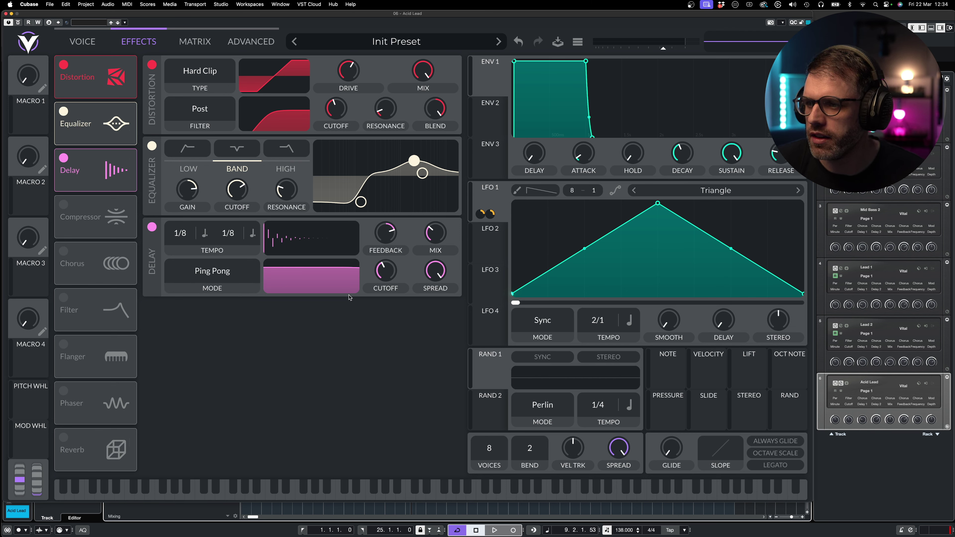
pyautogui.press('space')
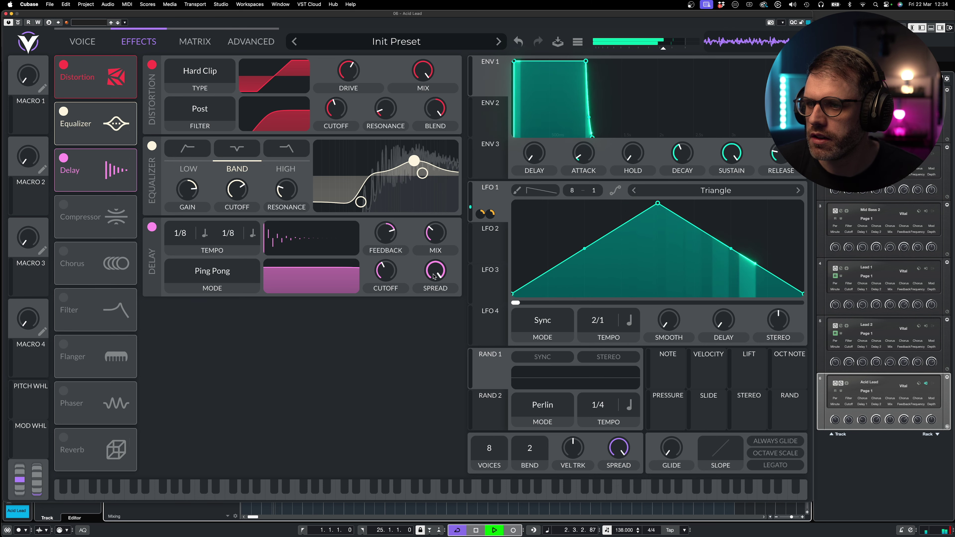
# Raise the delay's filter cutoff and narrow its spread to about 0.149, starting and stopping playback to check the sound
pyautogui.press('space')
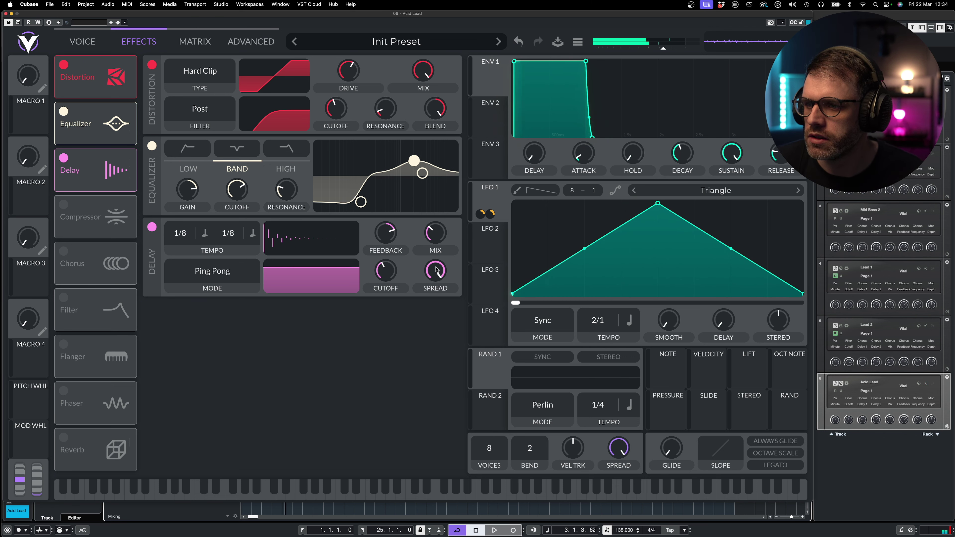
pyautogui.moveTo(435, 274); pyautogui.dragTo(437, 306)
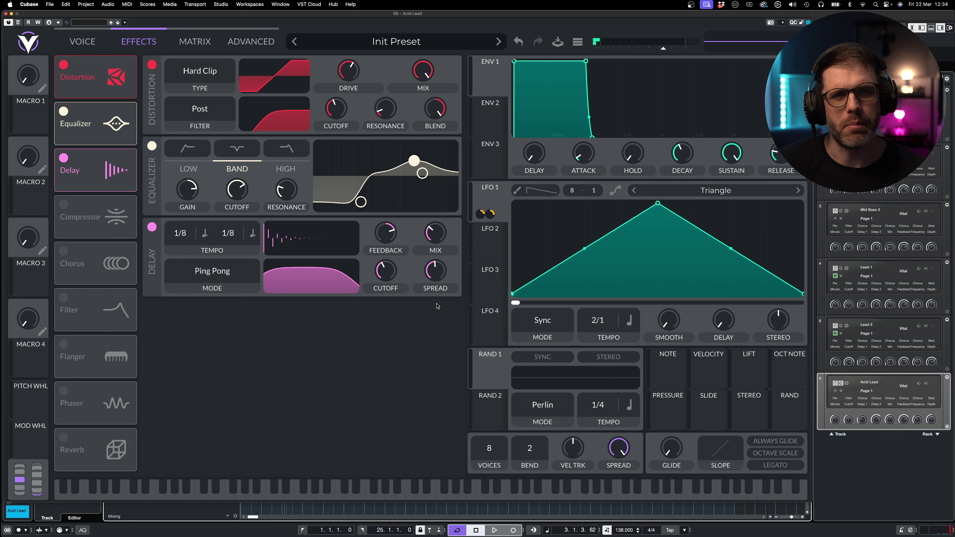
pyautogui.moveTo(387, 278); pyautogui.dragTo(433, 277)
pyautogui.press('space')
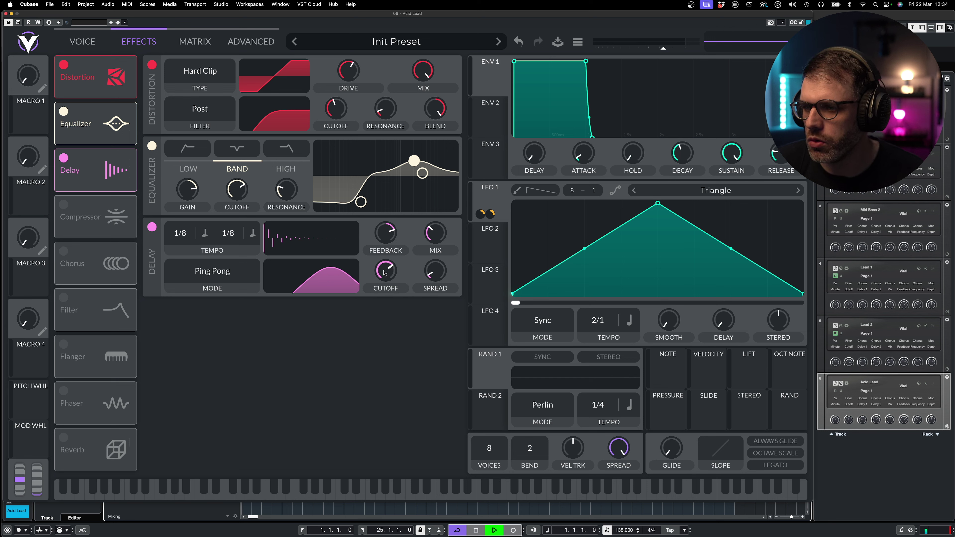
pyautogui.moveTo(386, 272); pyautogui.dragTo(439, 262)
pyautogui.moveTo(439, 282); pyautogui.dragTo(441, 280)
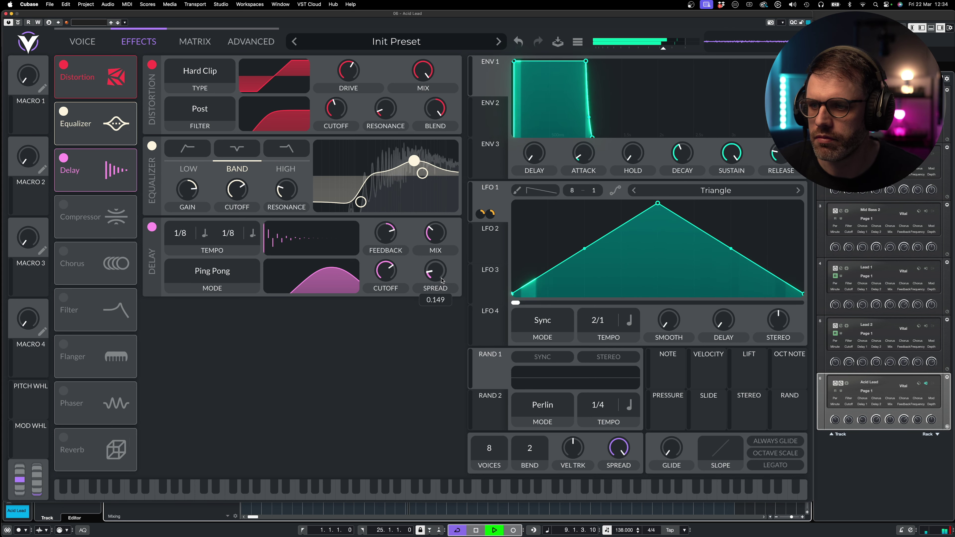
pyautogui.press('space')
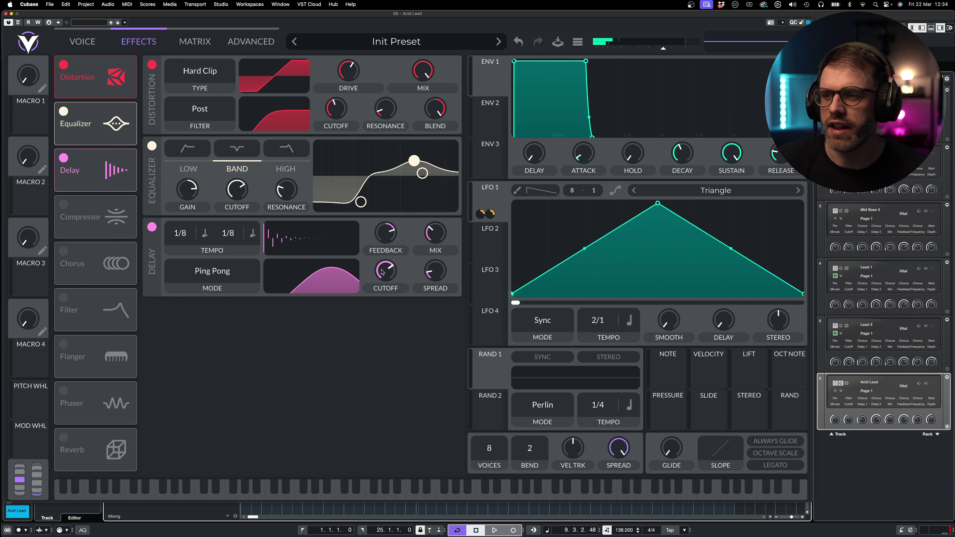
pyautogui.moveTo(382, 272); pyautogui.dragTo(385, 276)
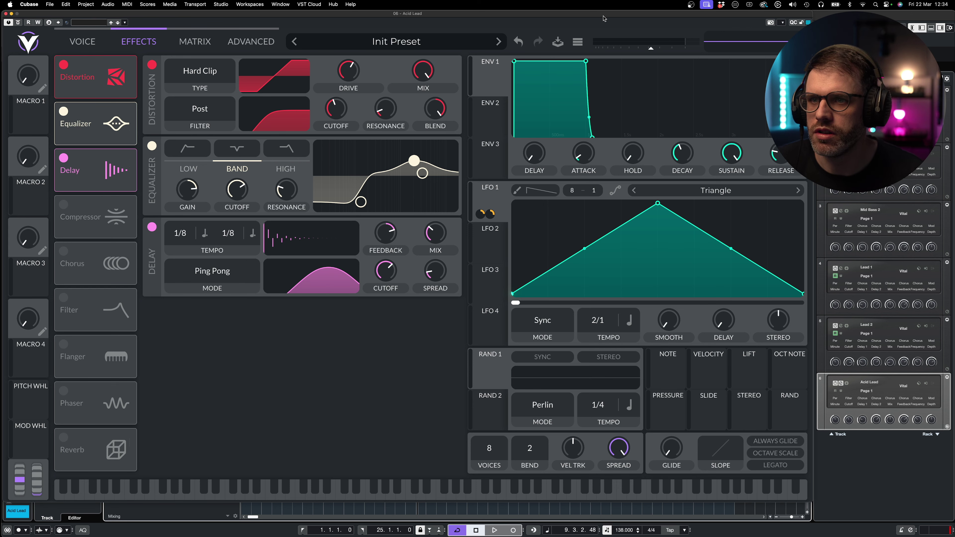
# Close the synth window, take the Acid Lead track out of solo and play the whole mix from the start
pyautogui.click(6, 14)
pyautogui.click(137, 392)
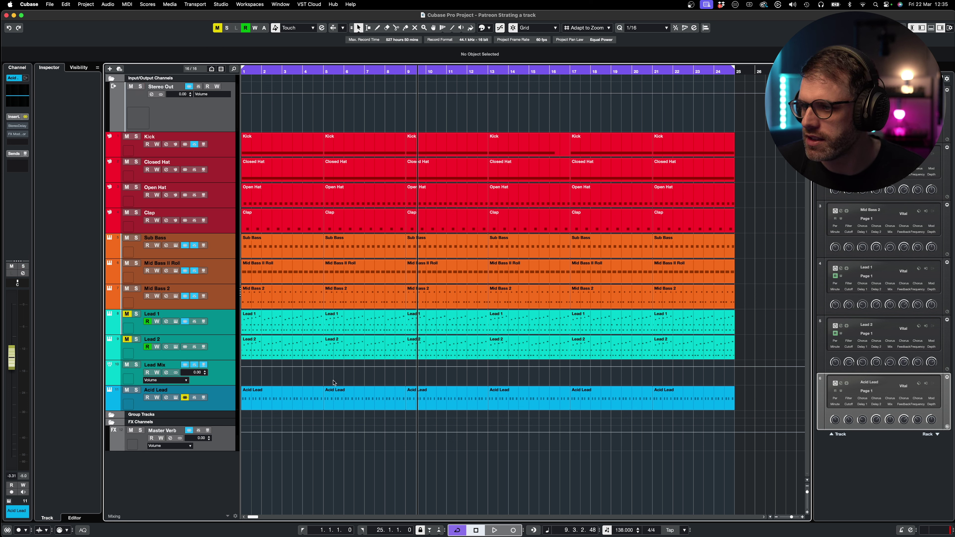
pyautogui.press('space')
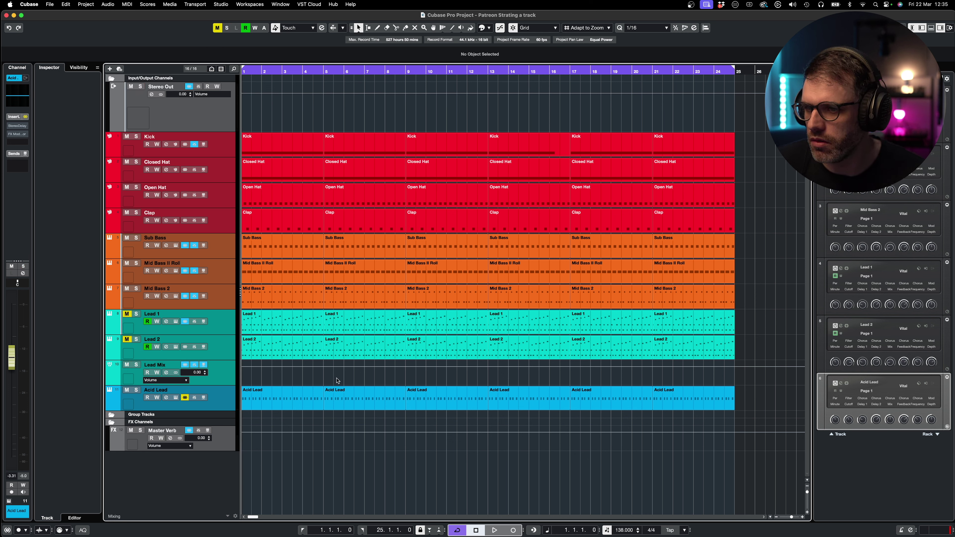
pyautogui.press('space')
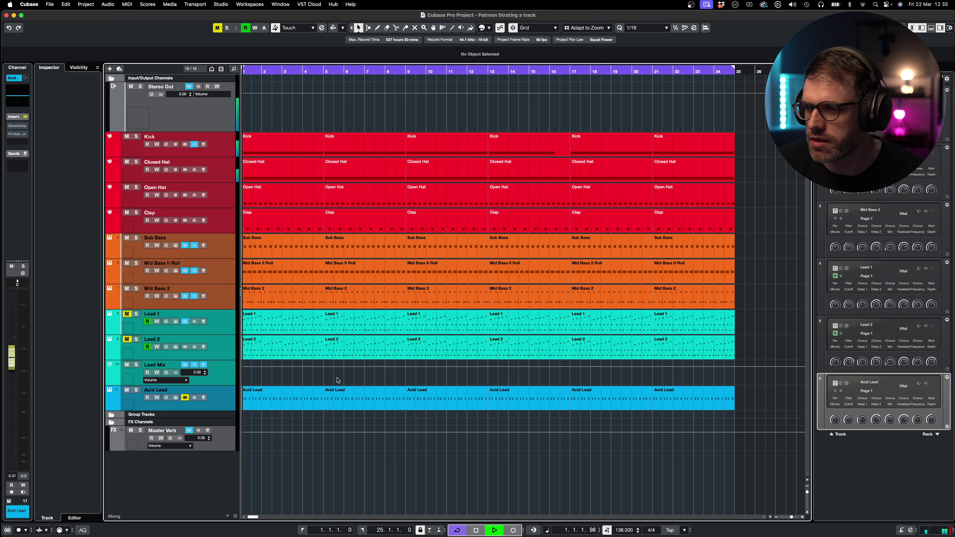
# Reopen the Acid Lead's synth during playback, raise its master output volume slightly and close its window
pyautogui.click(178, 399)
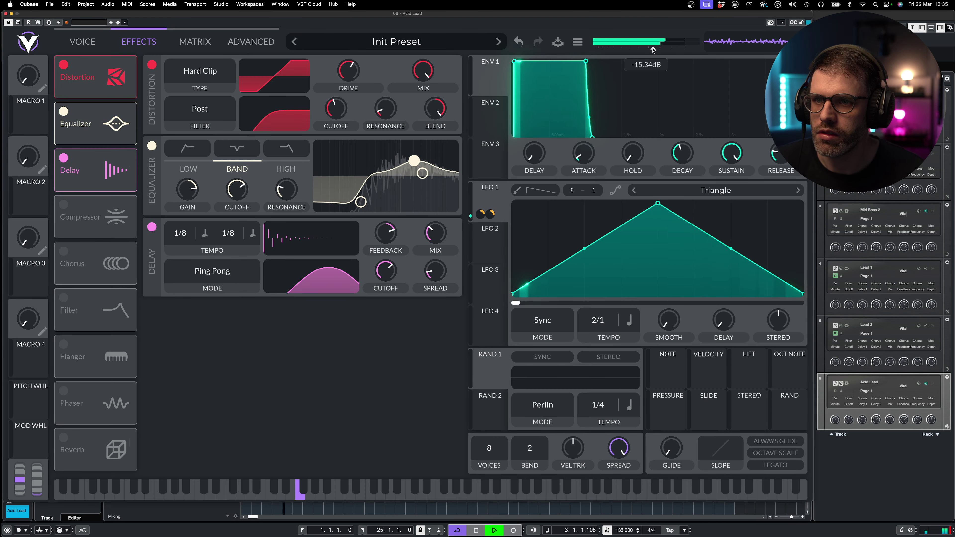
pyautogui.moveTo(653, 50); pyautogui.dragTo(661, 49)
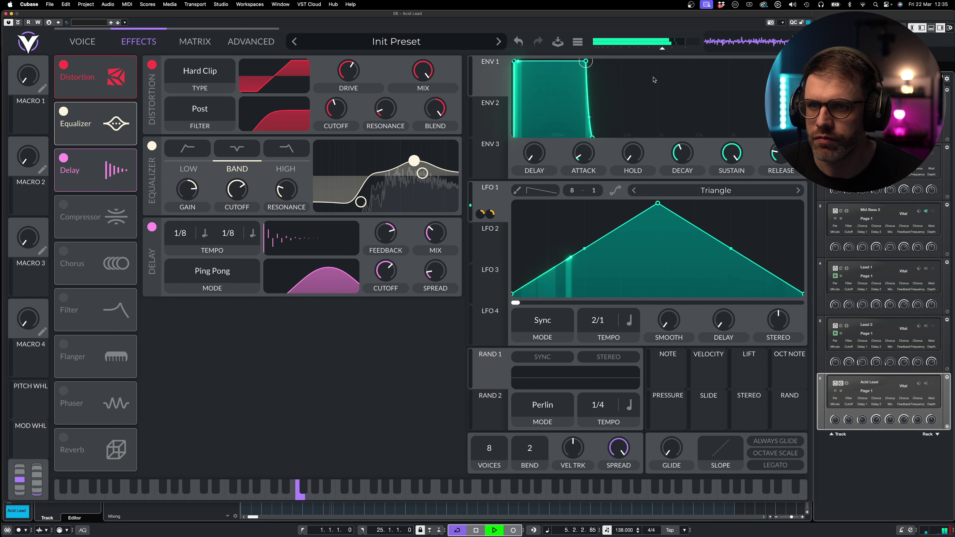
pyautogui.click(14, 14)
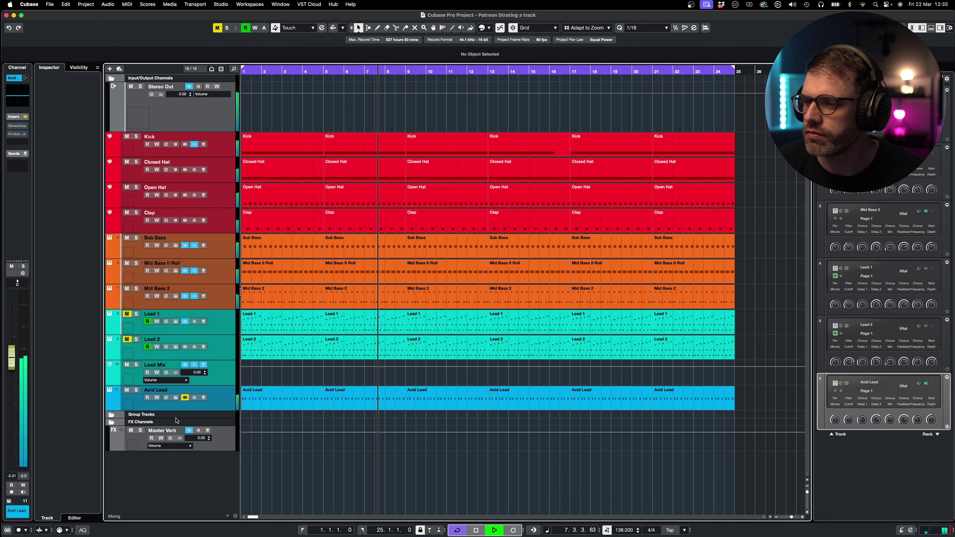
# Stop the playback, select the Acid Lead track and reactivate its bypassed inserts
pyautogui.press('space')
pyautogui.click(180, 405)
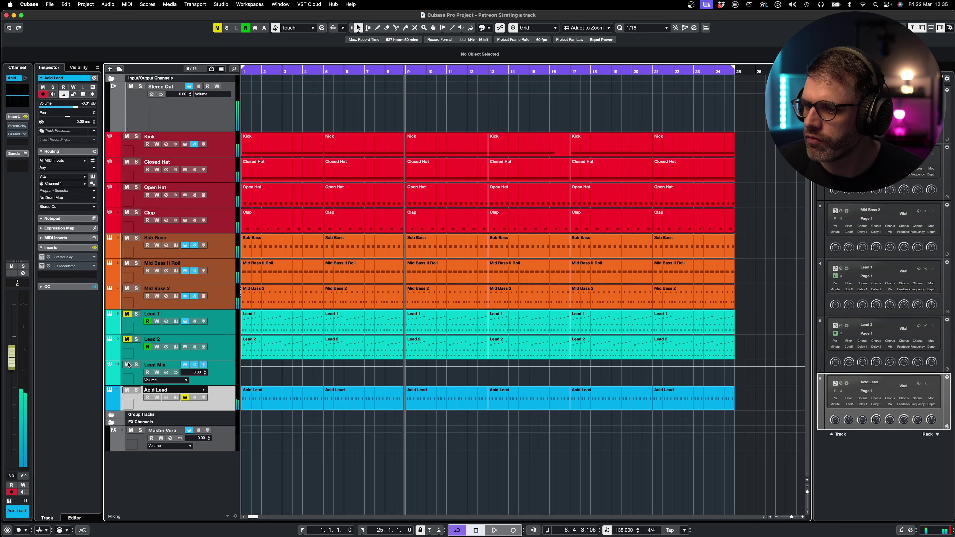
pyautogui.click(42, 258)
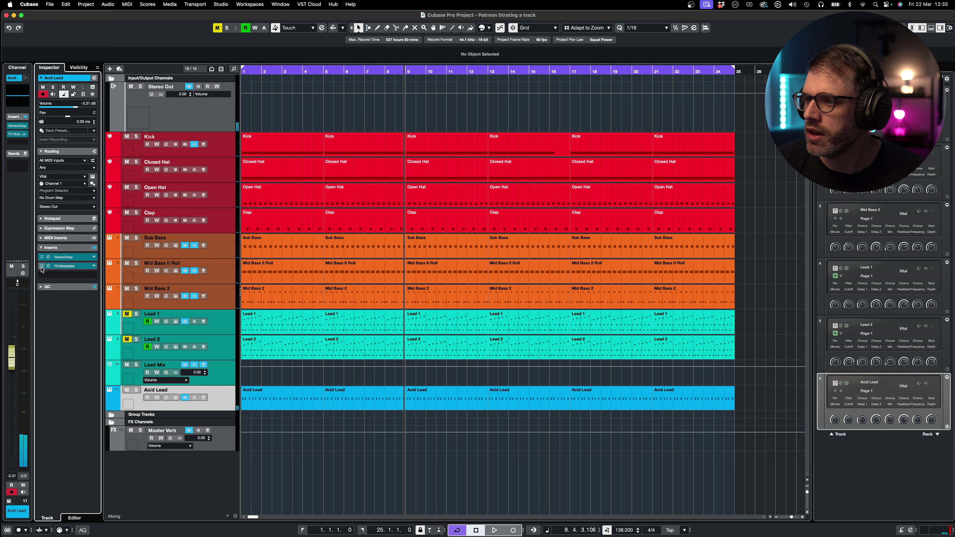
# Review the settings of the Acid Lead's FX Modulator and StereoDelay inserts, and start the playback
pyautogui.click(48, 267)
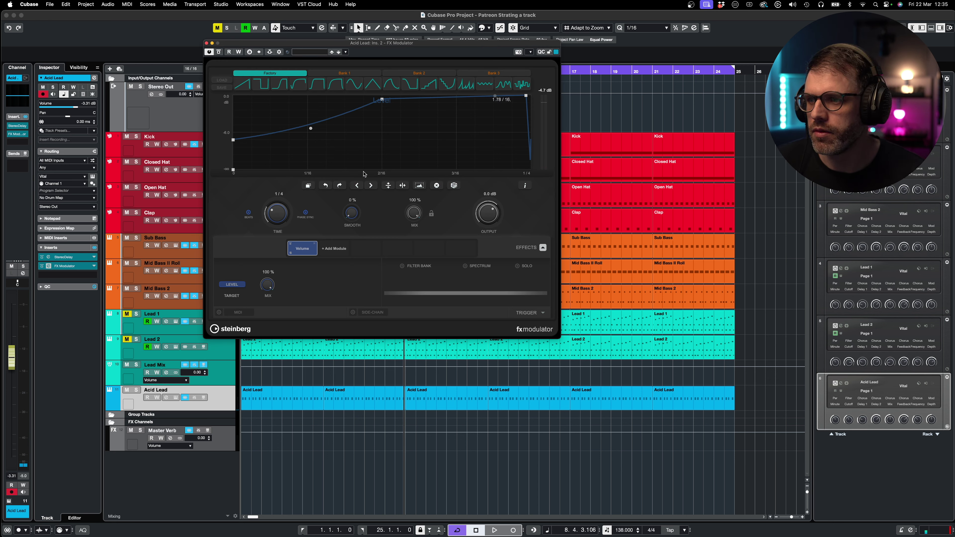
pyautogui.click(206, 44)
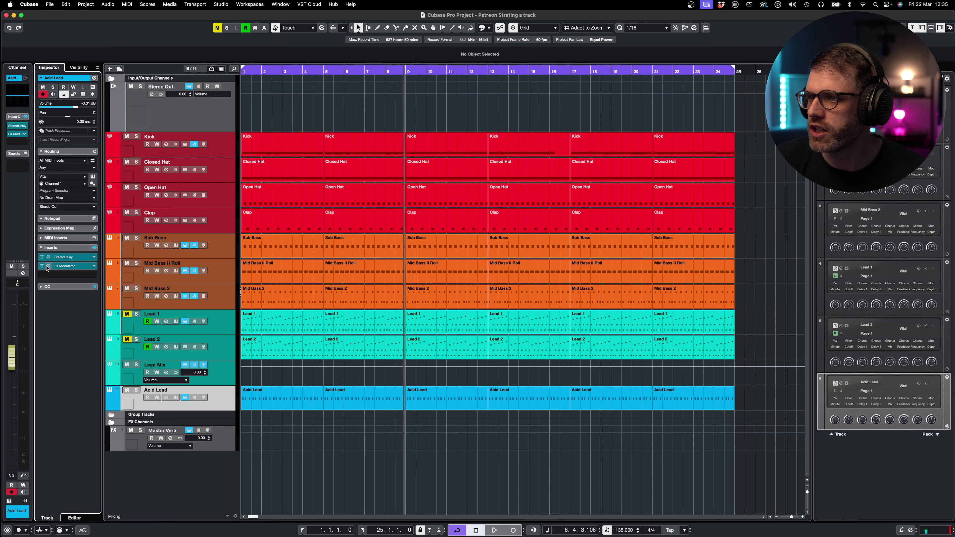
pyautogui.click(48, 257)
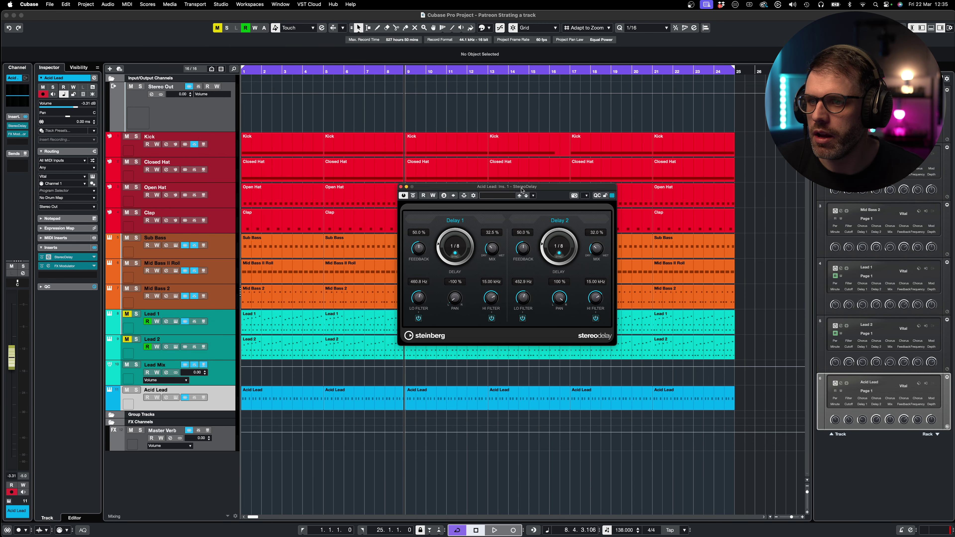
pyautogui.moveTo(522, 190); pyautogui.dragTo(413, 156)
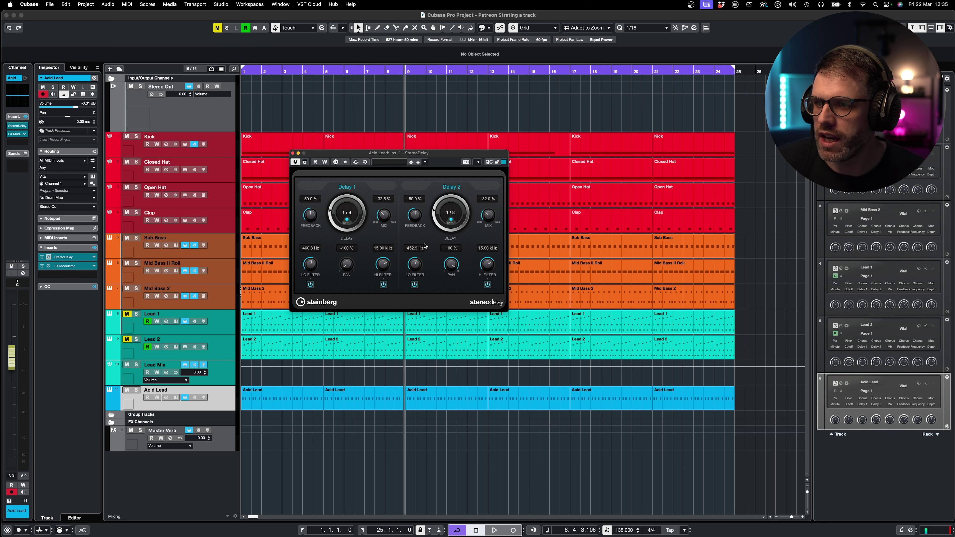
pyautogui.press('space')
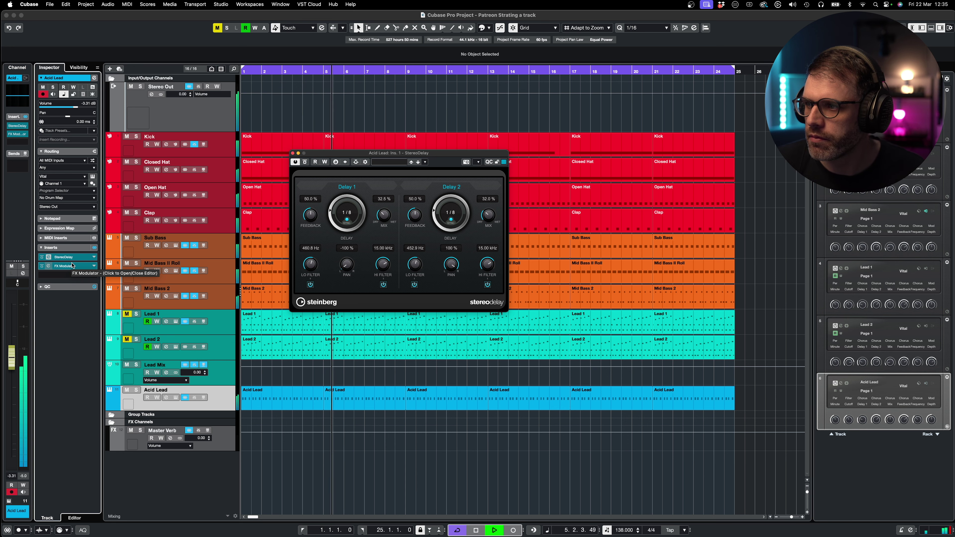
# Open the mixer, close the StereoDelay window and enable the low-cut filter on the Acid Lead channel
pyautogui.press('F3')
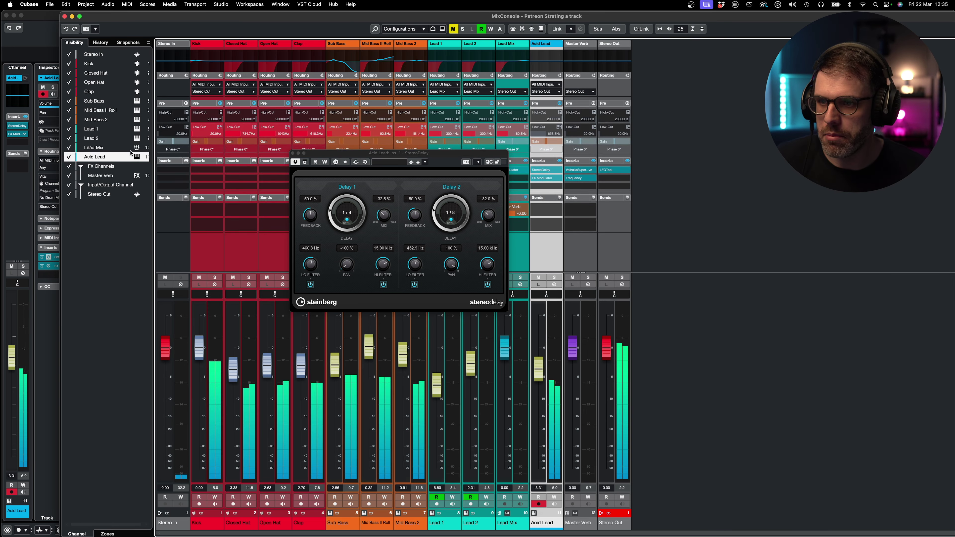
pyautogui.click(294, 154)
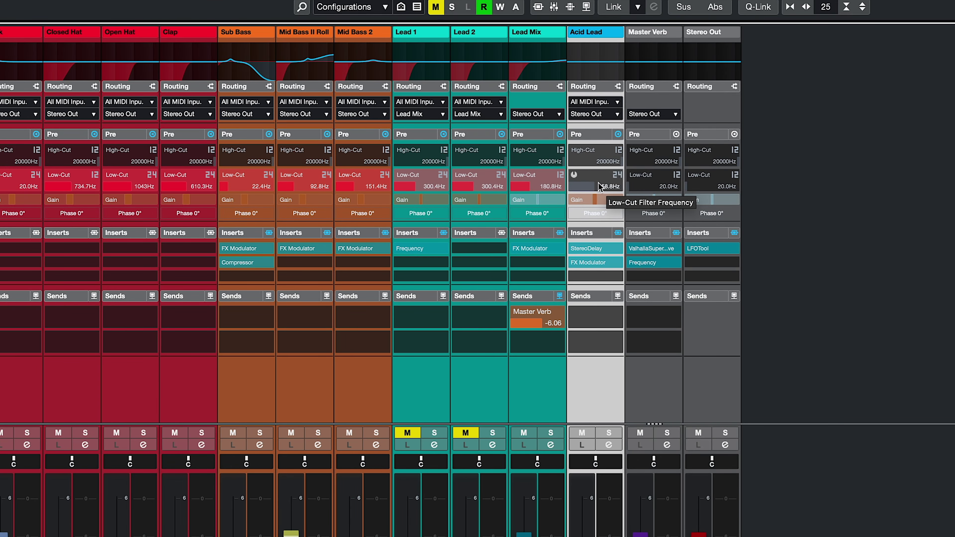
pyautogui.click(574, 176)
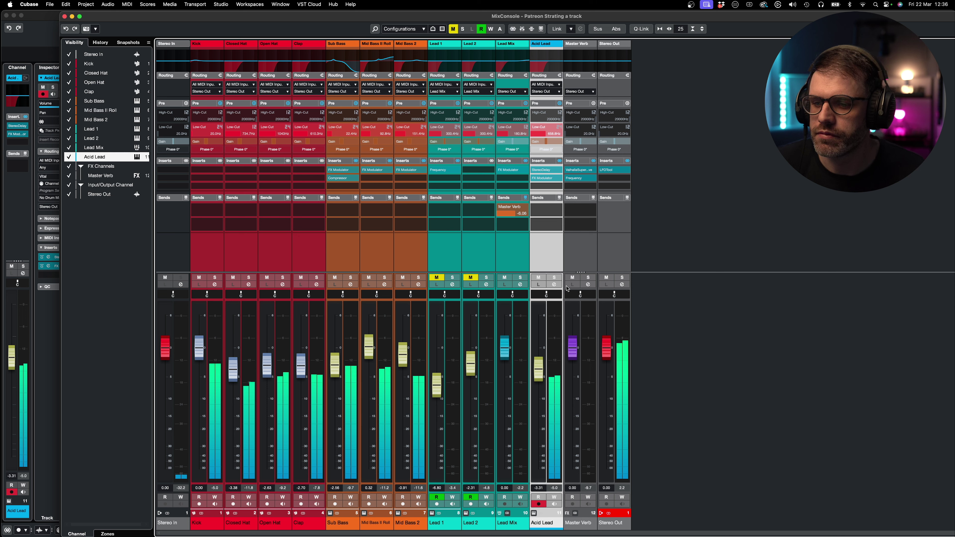
# Set the starting point of the volume curve in the Acid Lead's FX Modulator to about -5.2 dB and close the plug-in
pyautogui.click(541, 179)
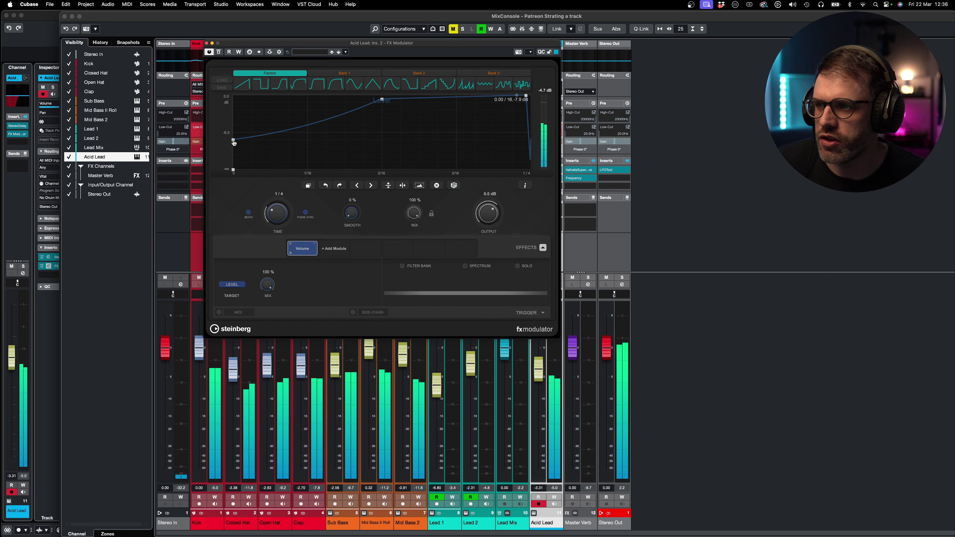
pyautogui.moveTo(234, 146); pyautogui.dragTo(233, 168)
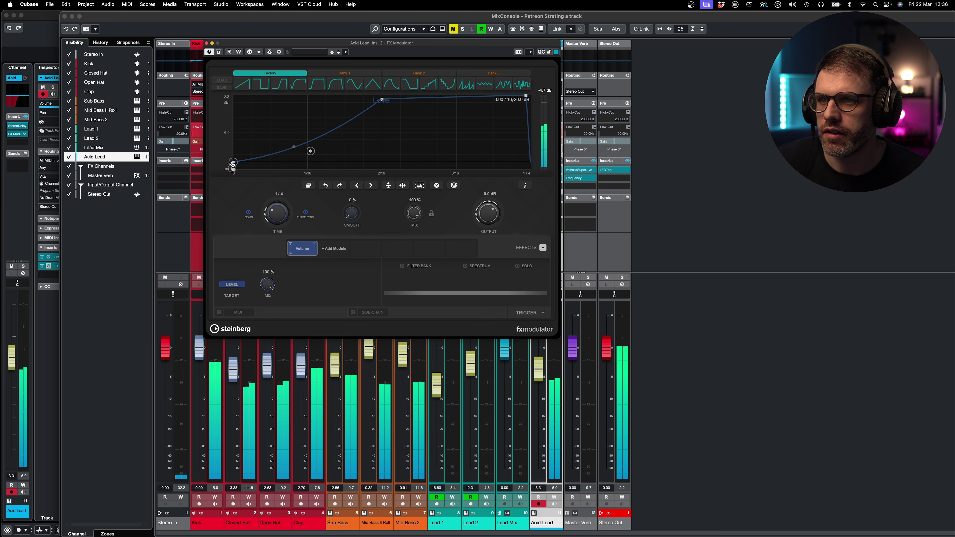
pyautogui.moveTo(233, 163); pyautogui.dragTo(233, 128)
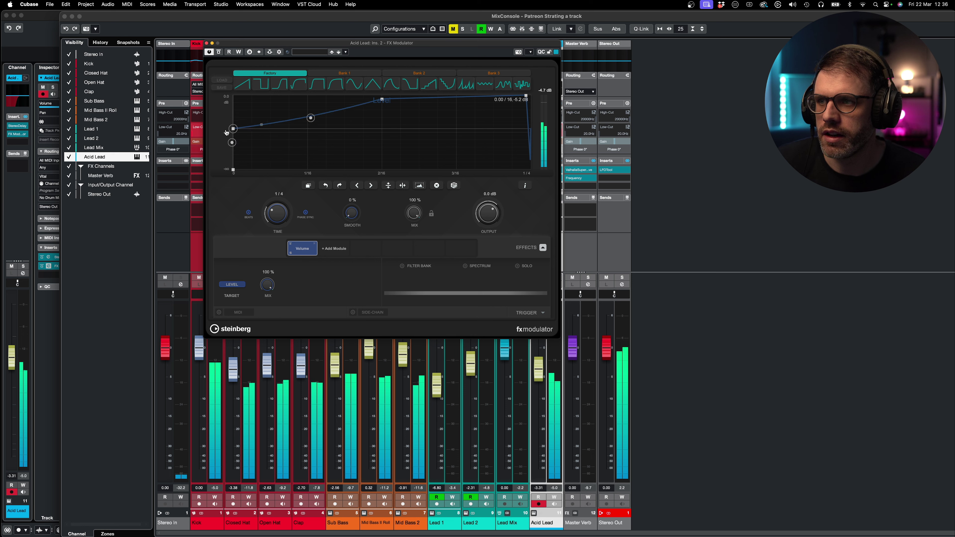
pyautogui.click(206, 44)
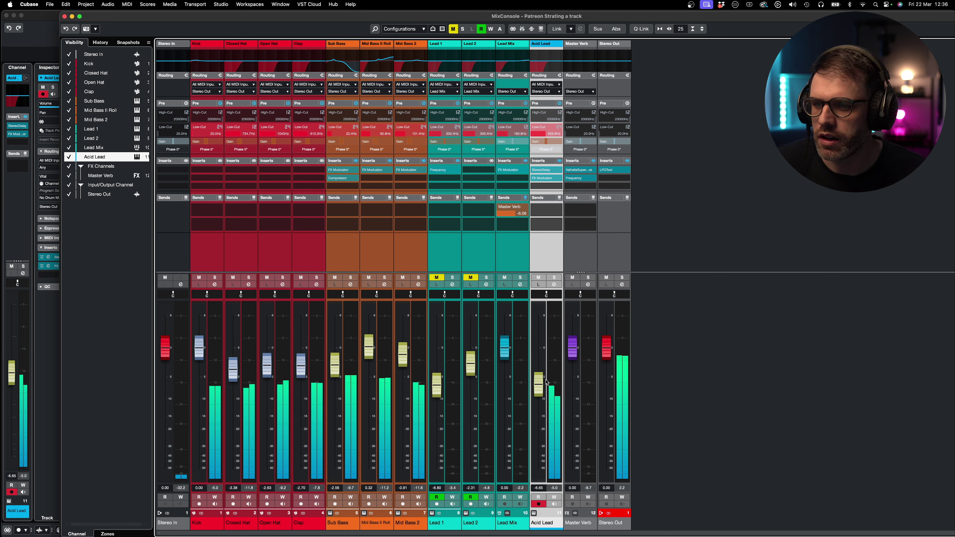
# Close the mixer, stop the playback and view the notes of the Acid Lead clip at bar 17 in the Key Editor
pyautogui.press('F3')
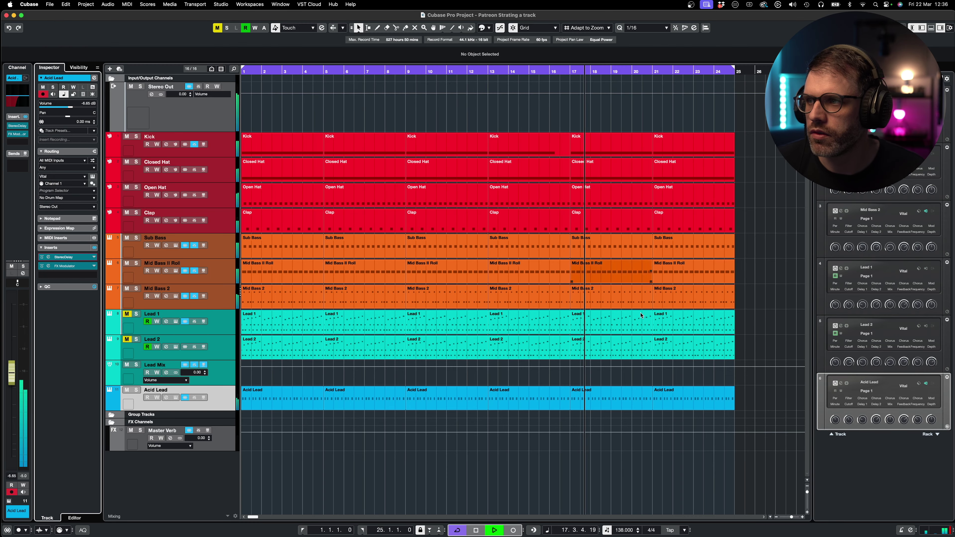
pyautogui.press('space')
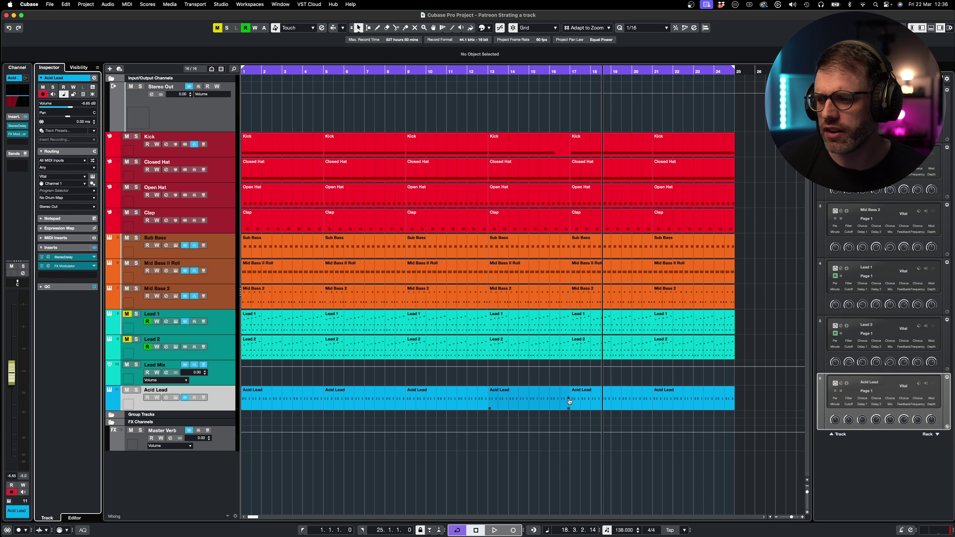
pyautogui.doubleClick(578, 399)
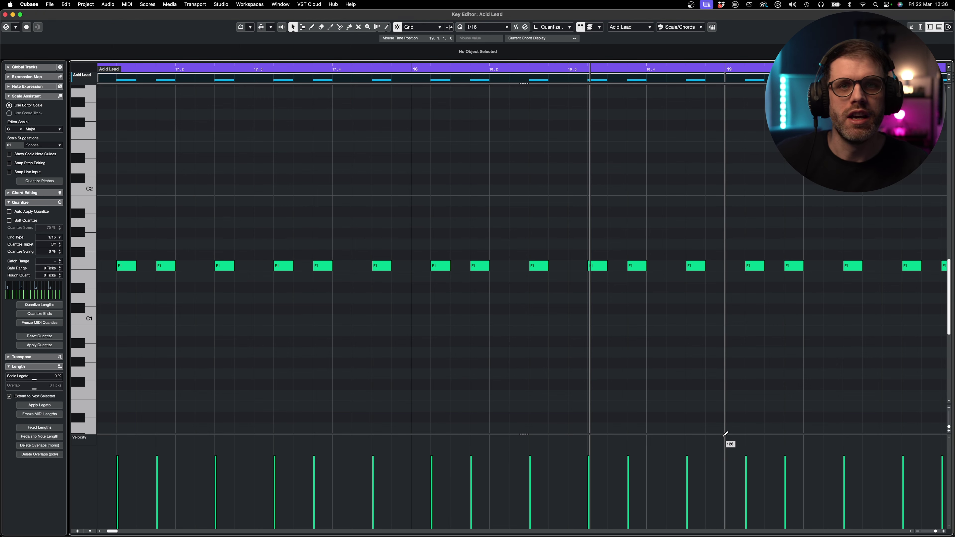
pyautogui.press('Return')
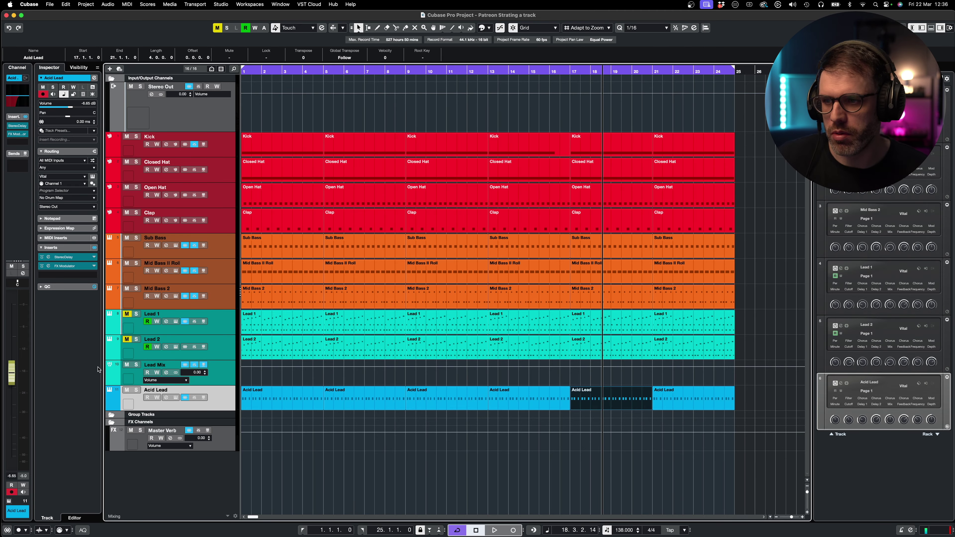
# Add the Phazor plug-in to the Acid Lead's third insert slot and move its window over the arrangement
pyautogui.click(64, 275)
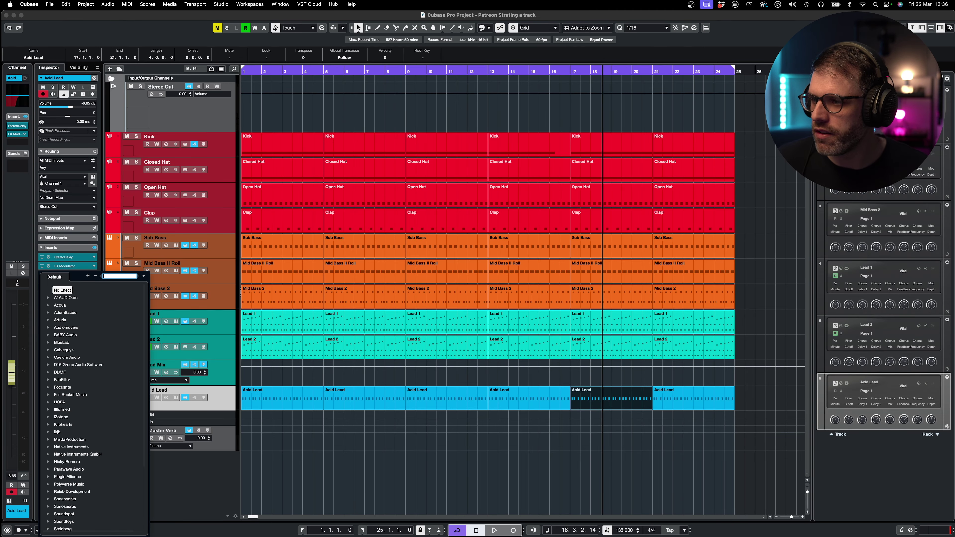
pyautogui.write('phaz')
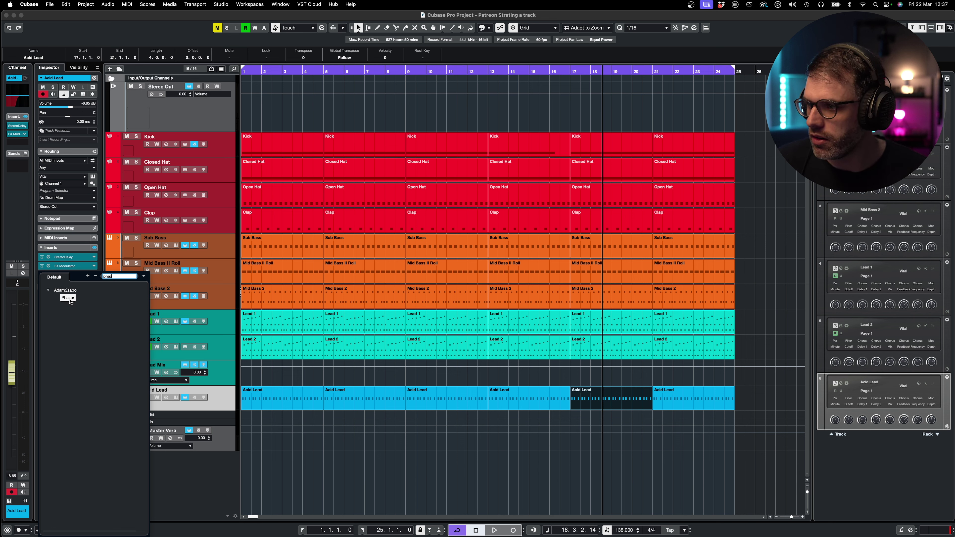
pyautogui.click(67, 298)
pyautogui.moveTo(635, 271); pyautogui.dragTo(403, 194)
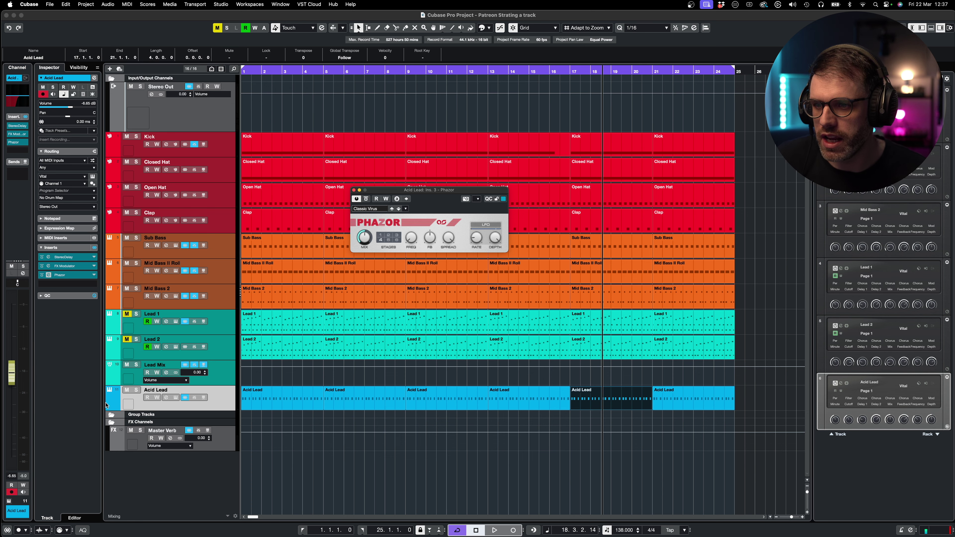
# Solo the Acid Lead track and raise the Phazor's frequency slightly during playback
pyautogui.click(136, 390)
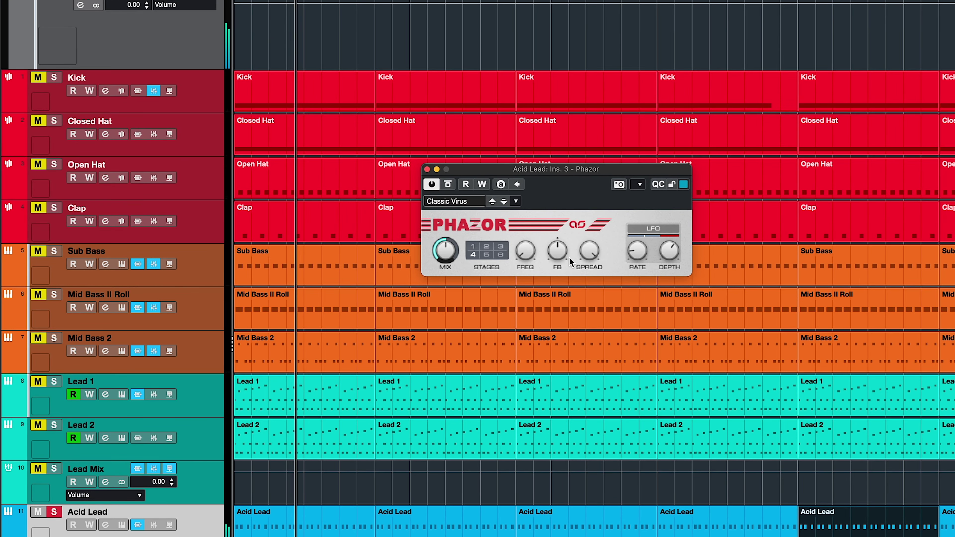
pyautogui.moveTo(528, 252); pyautogui.dragTo(523, 236)
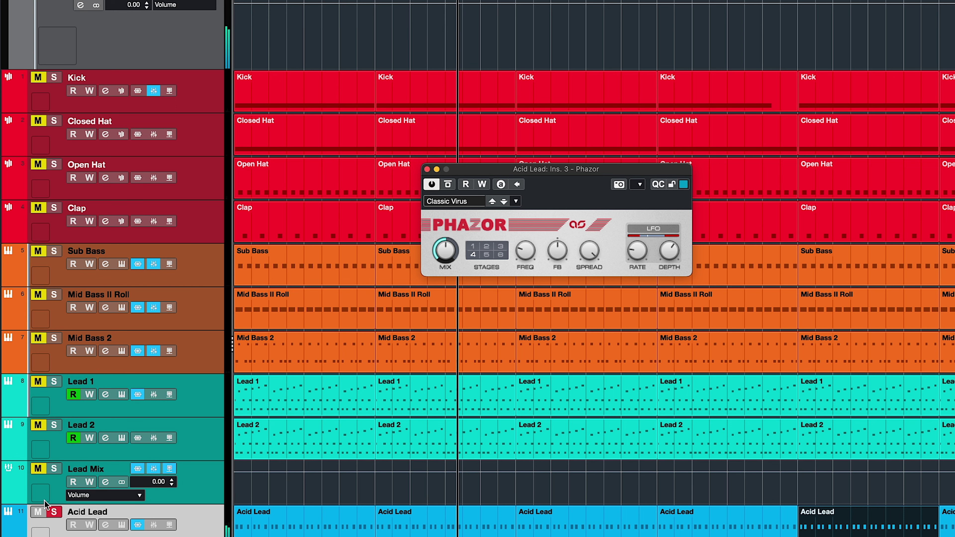
# Unsolo the Acid Lead track and reduce the Phazor's spread from maximum to slightly above its midpoint while the full mix plays
pyautogui.click(55, 513)
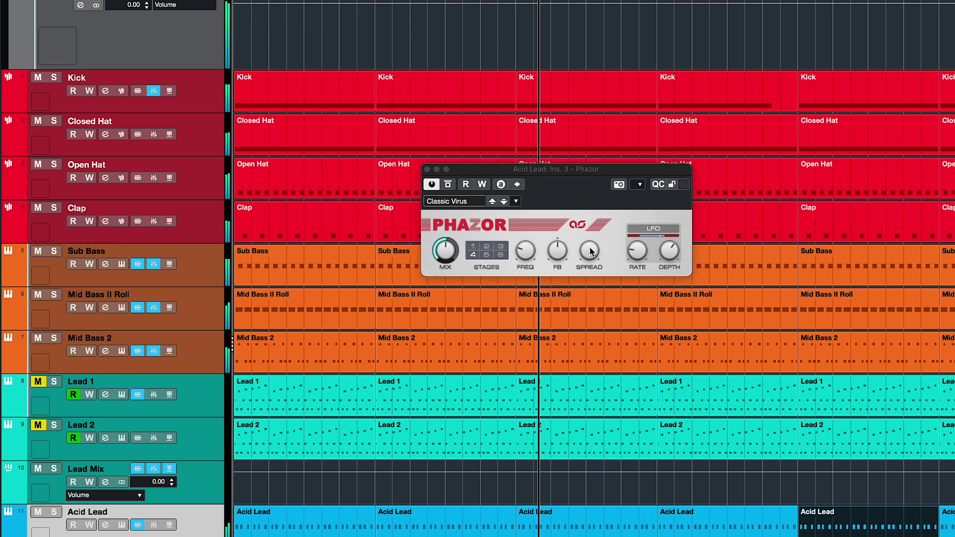
pyautogui.click(587, 266)
pyautogui.moveTo(586, 268); pyautogui.dragTo(592, 284)
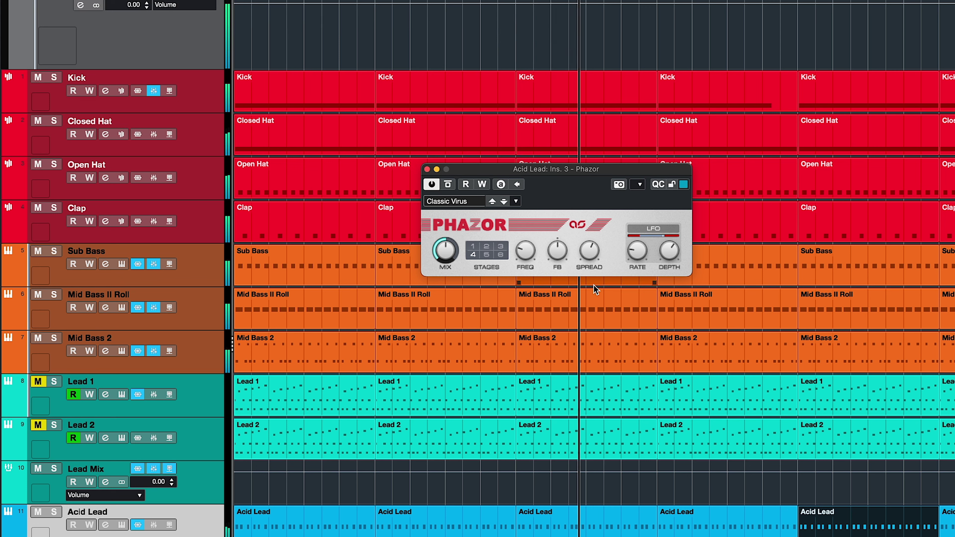
pyautogui.click(631, 346)
pyautogui.click(604, 297)
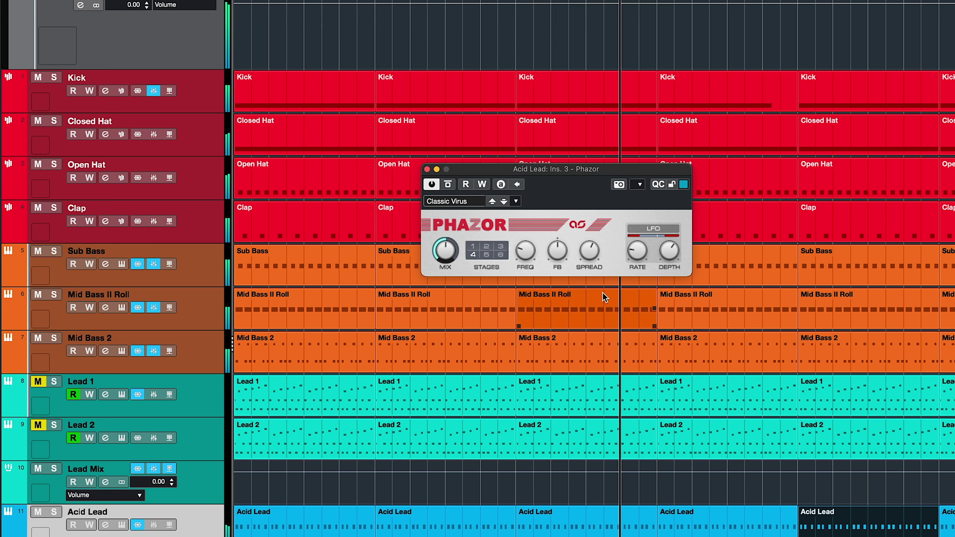
# Raise the Phazor's frequency to slightly above its midpoint and fine-tune the LFO rate to a slow setting during playback
pyautogui.moveTo(635, 255); pyautogui.dragTo(636, 248)
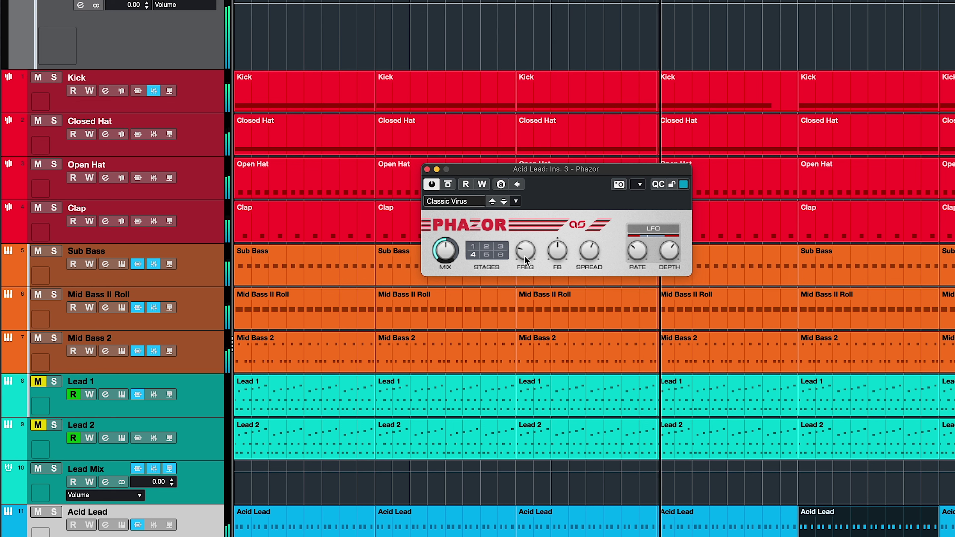
pyautogui.moveTo(525, 255); pyautogui.dragTo(529, 244)
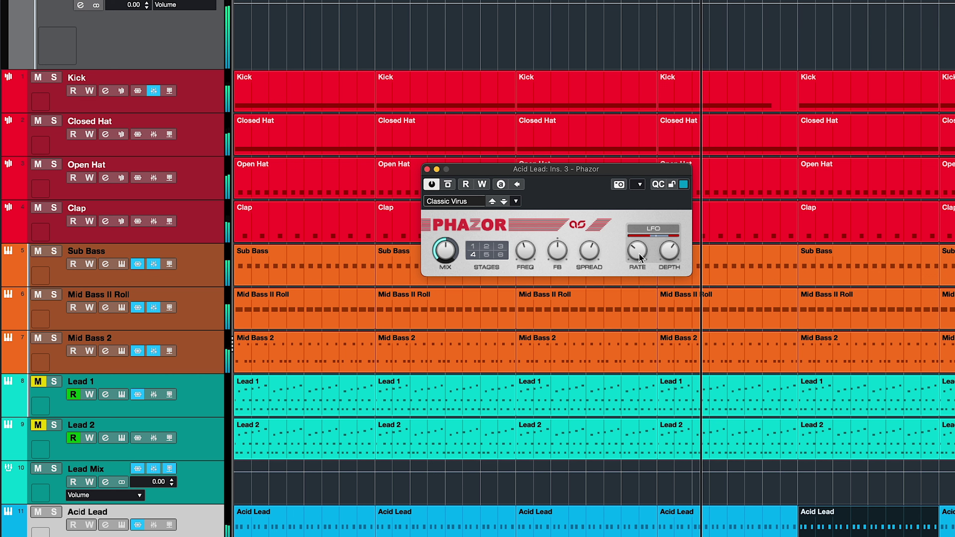
pyautogui.moveTo(640, 259); pyautogui.dragTo(639, 264)
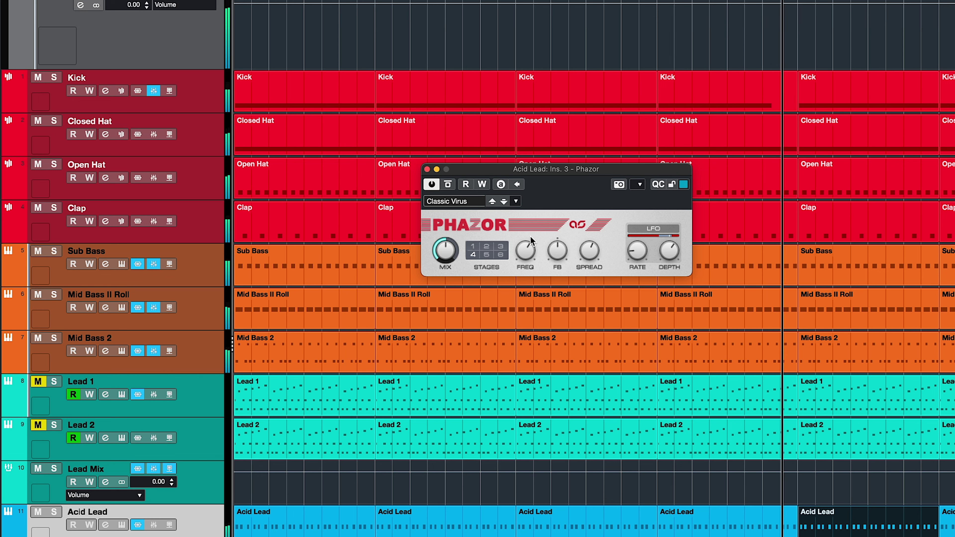
pyautogui.click(547, 300)
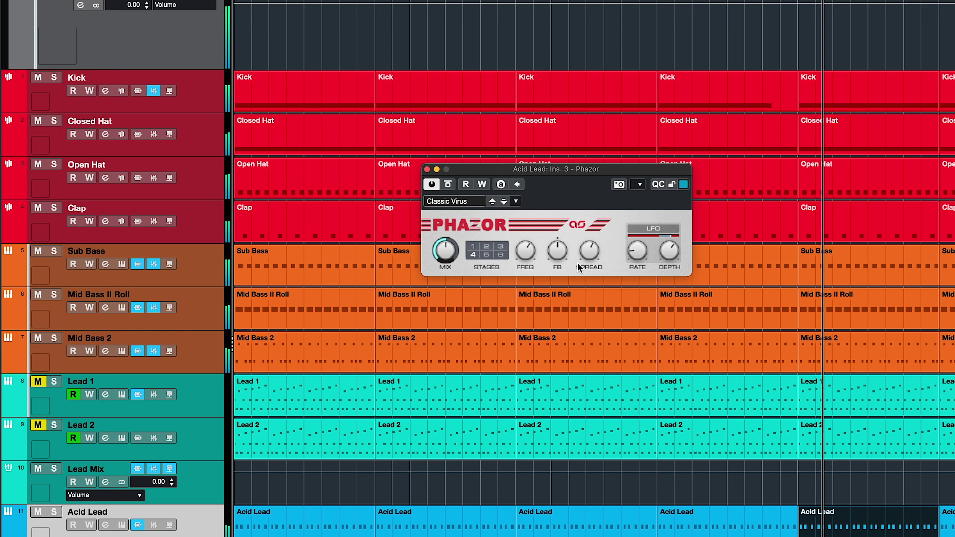